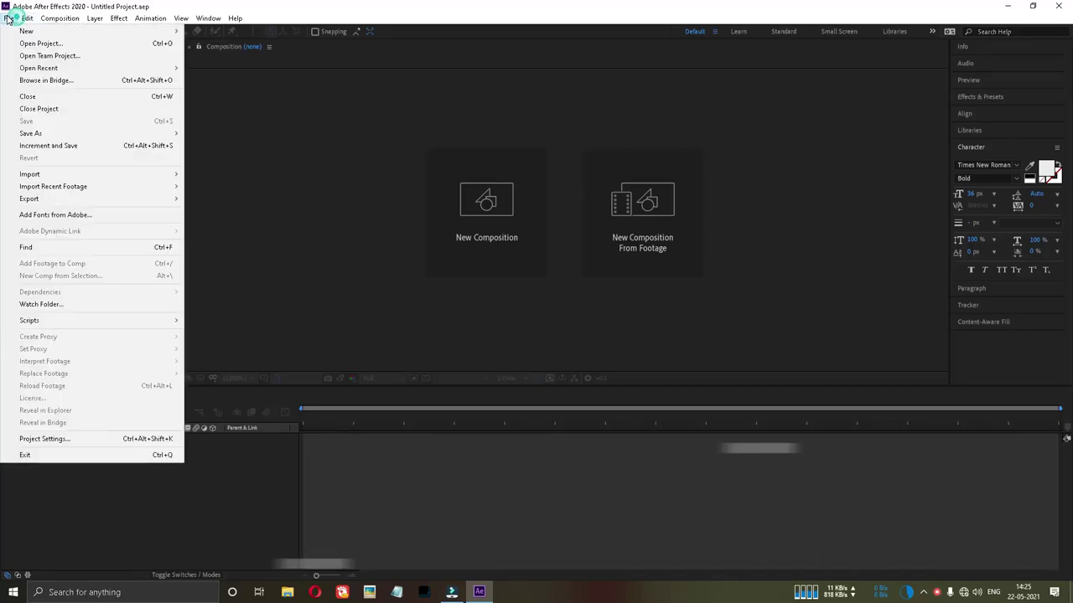
Open Untitled Project from the Music folder and set its preview resolution to Quarter.
click(30, 43)
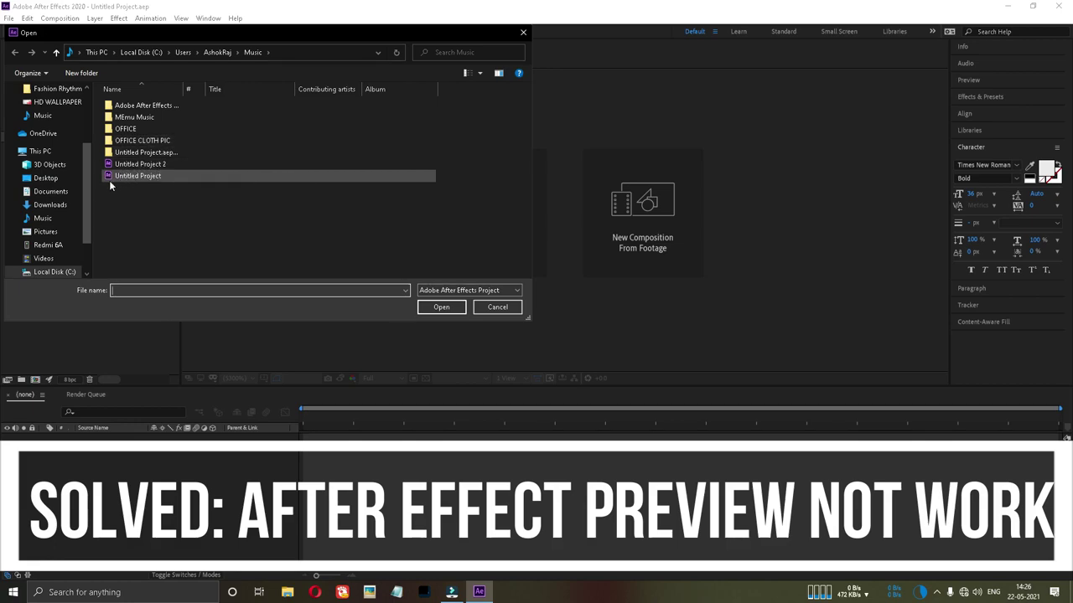
double_click(139, 176)
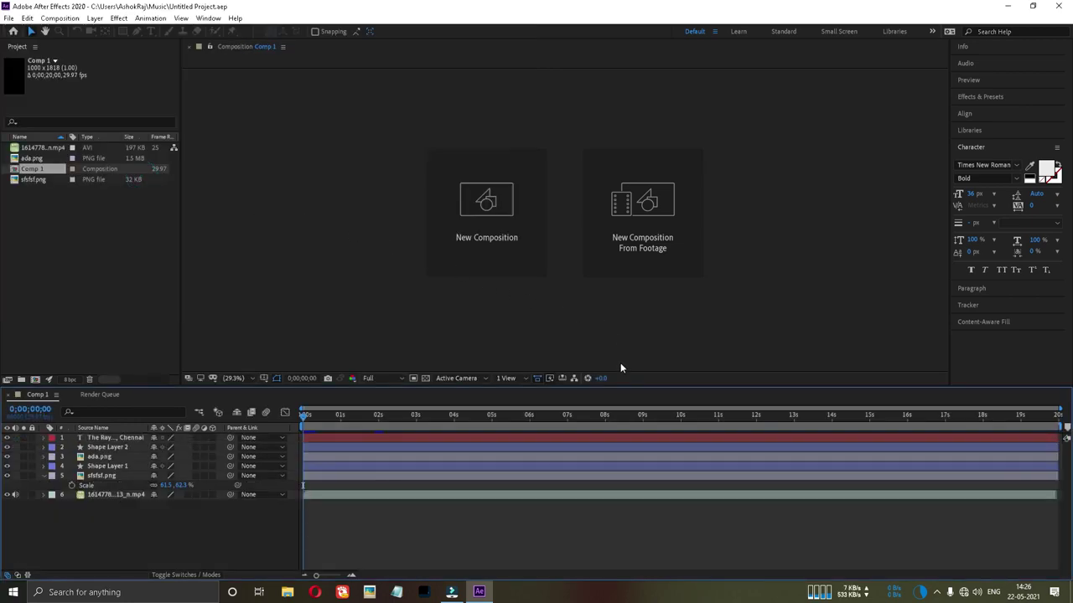
click(369, 378)
click(382, 448)
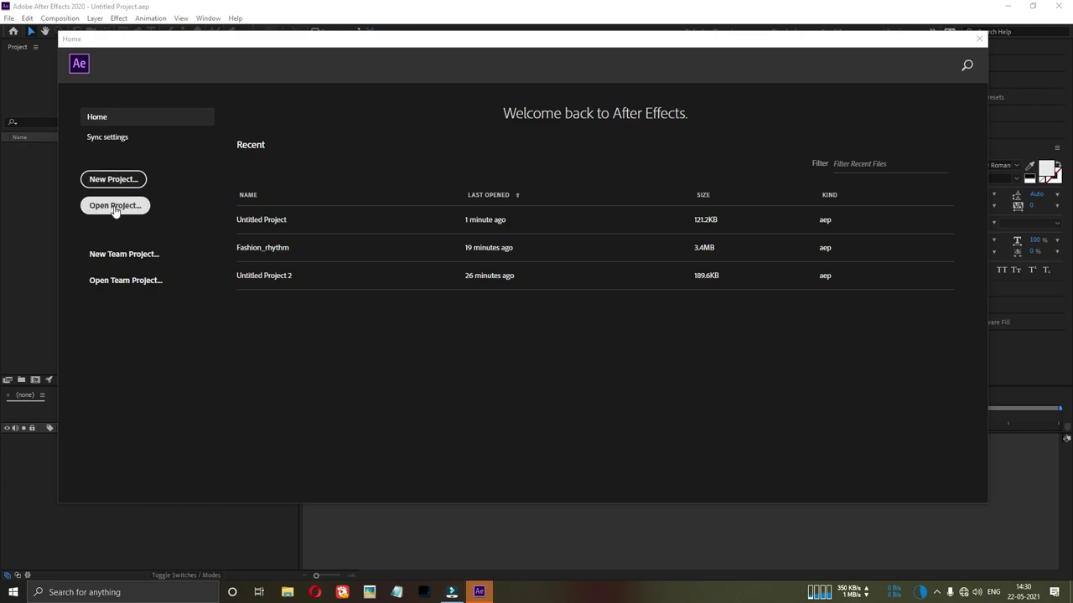
Open Untitled Project 2, rewind the poster composition to its first frame, and play it.
click(112, 206)
double_click(159, 165)
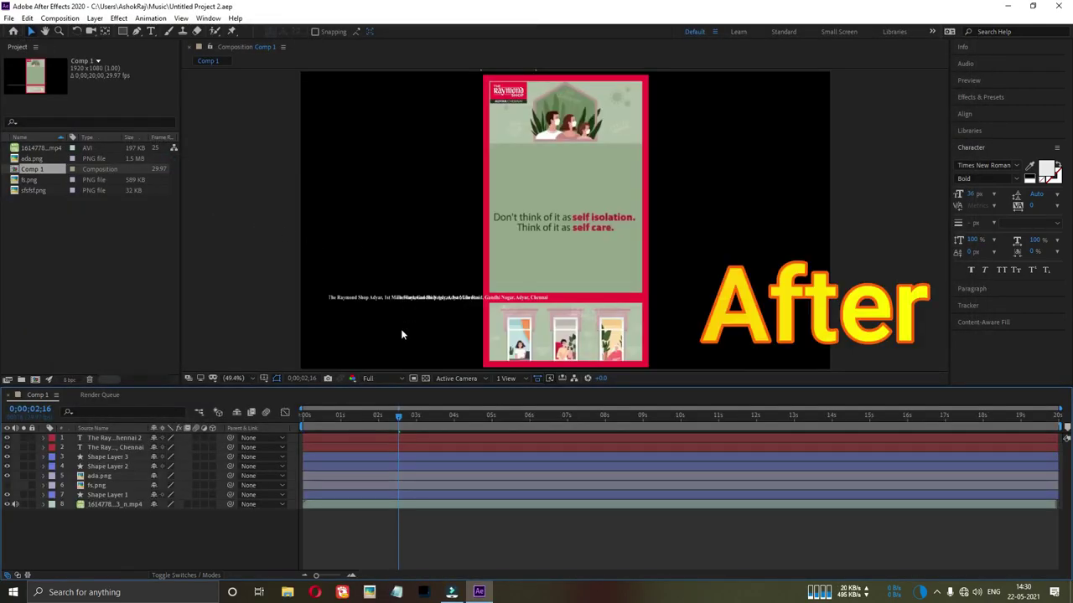
drag(398, 416, 301, 416)
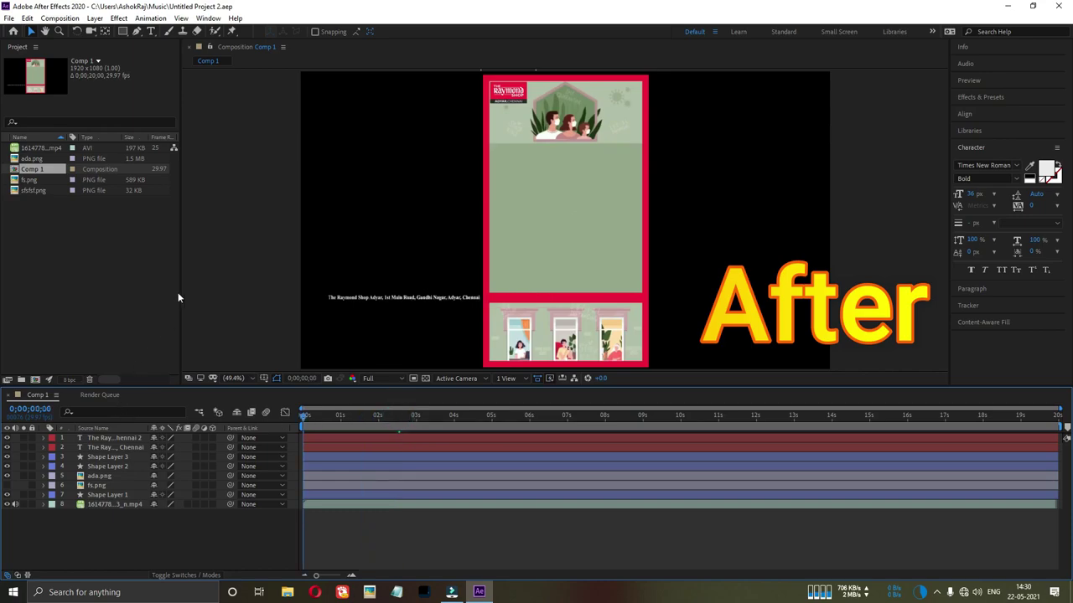
key(space)
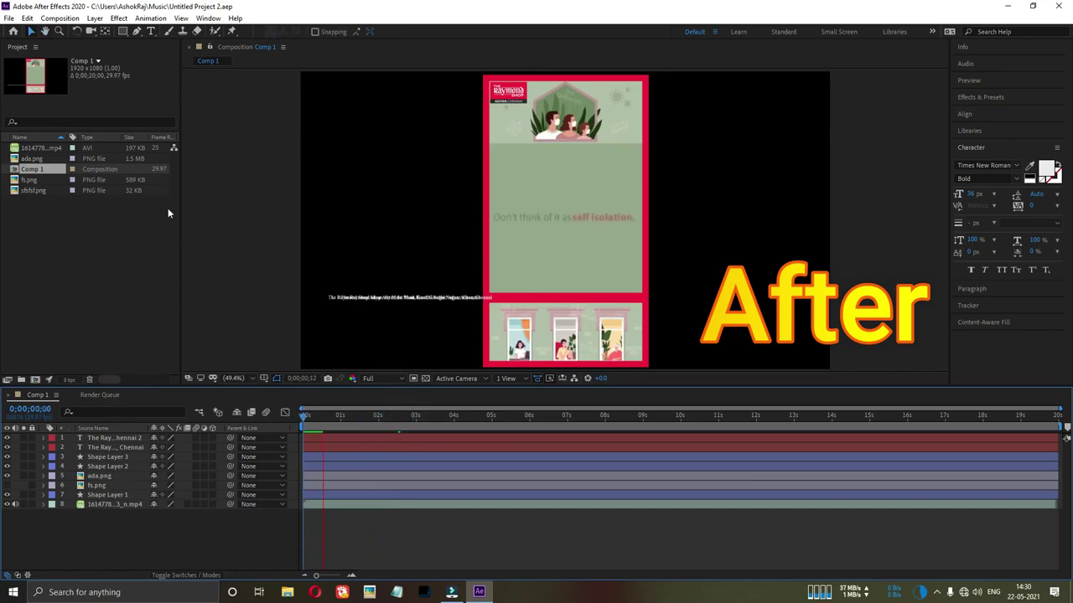
Lower the preview resolution to Quarter and play the preview again.
click(375, 378)
click(381, 442)
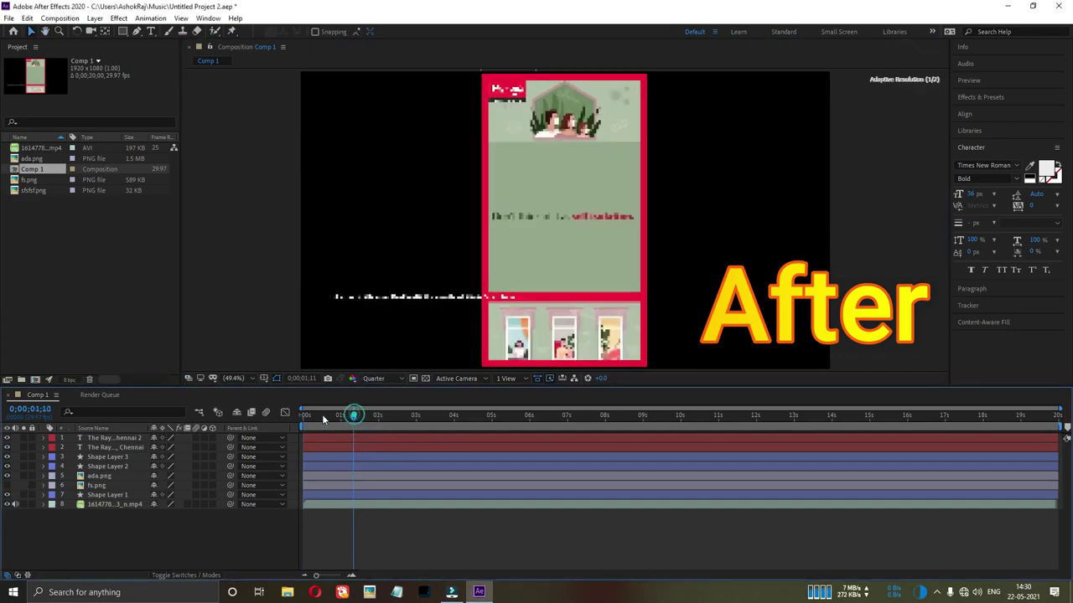
key(space)
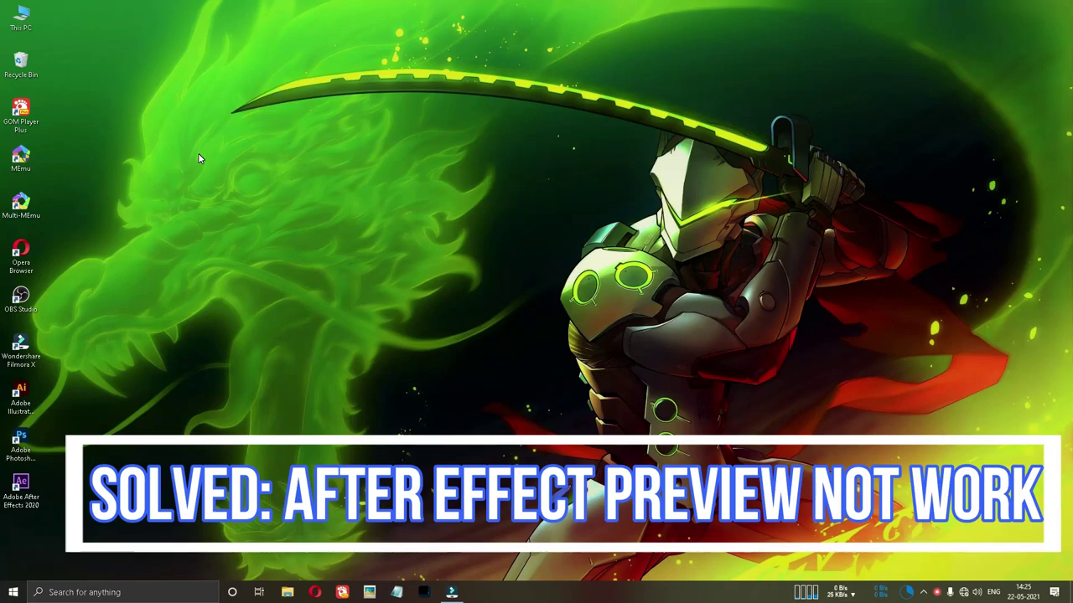
Refresh the desktop, move the After Effects shortcut to the centre, and launch After Effects 2020.
right_click(546, 116)
click(584, 164)
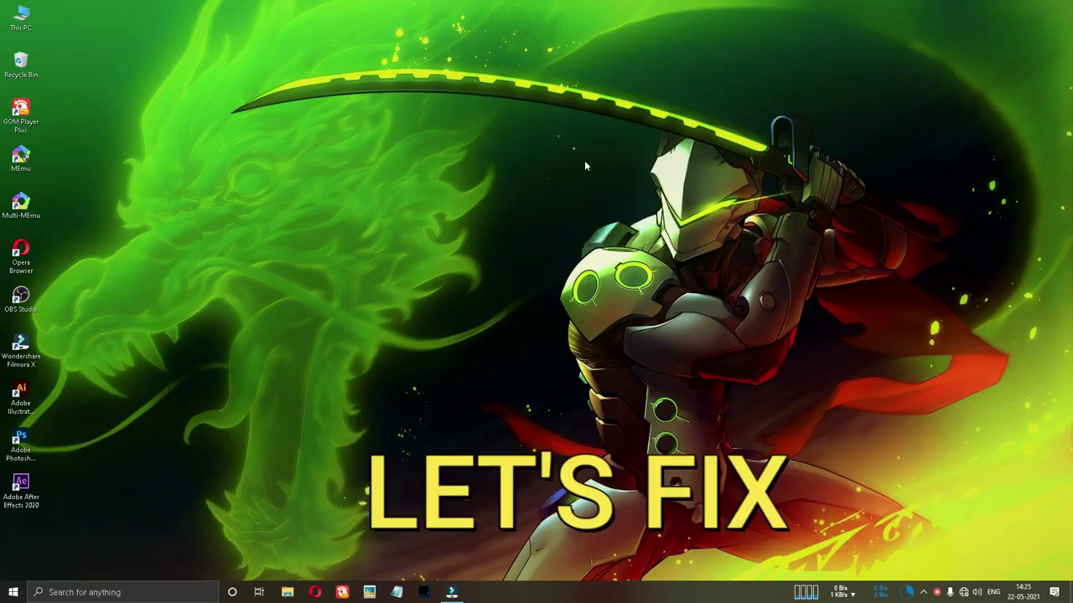
mouse_move(21, 486)
mouse_down()
mouse_move(515, 413)
mouse_move(546, 202)
mouse_up()
mouse_move(505, 159)
mouse_down()
mouse_move(587, 92)
mouse_move(615, 200)
mouse_up()
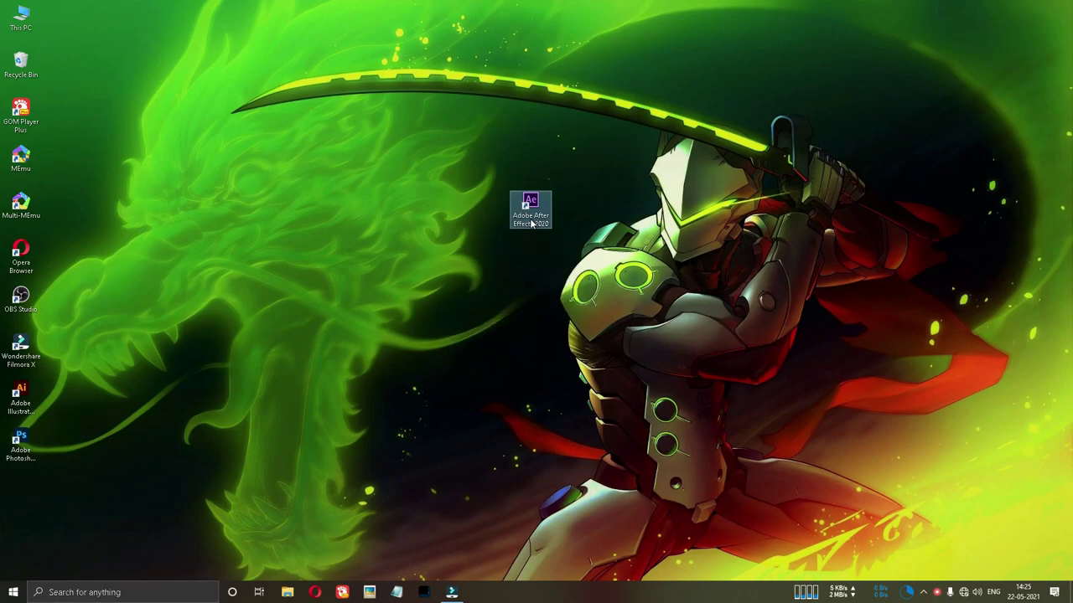
click(570, 344)
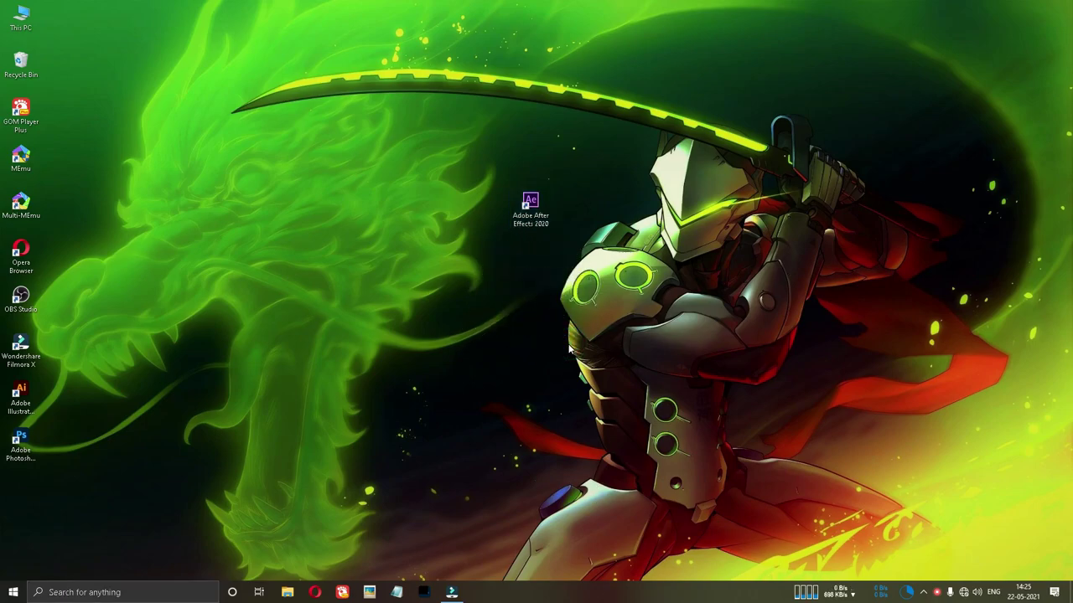
double_click(540, 202)
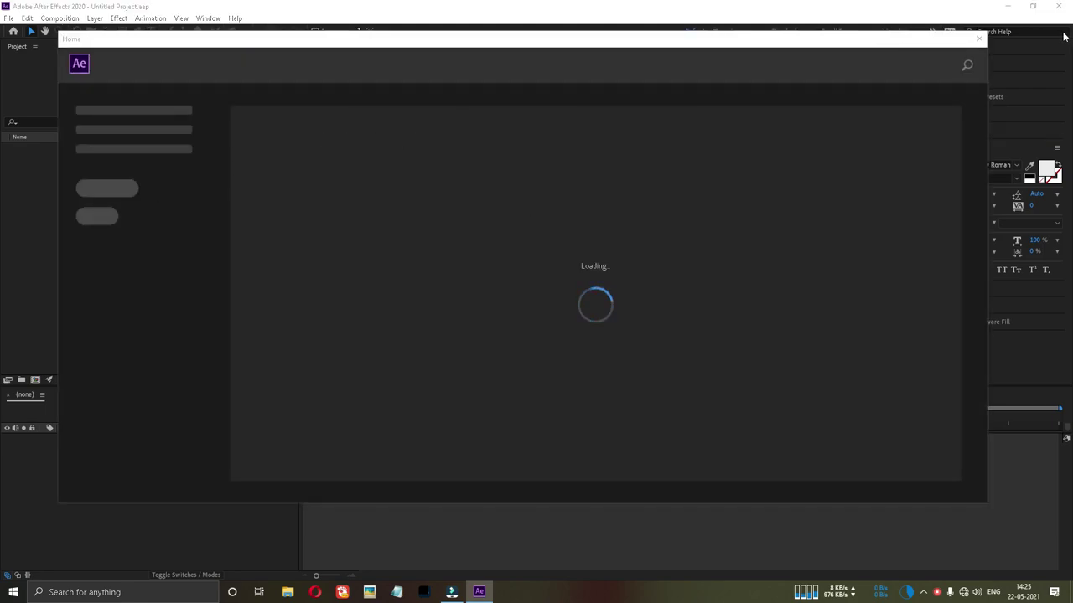
Dismiss the Home window and reopen Untitled Project from the Music folder.
click(979, 38)
click(7, 19)
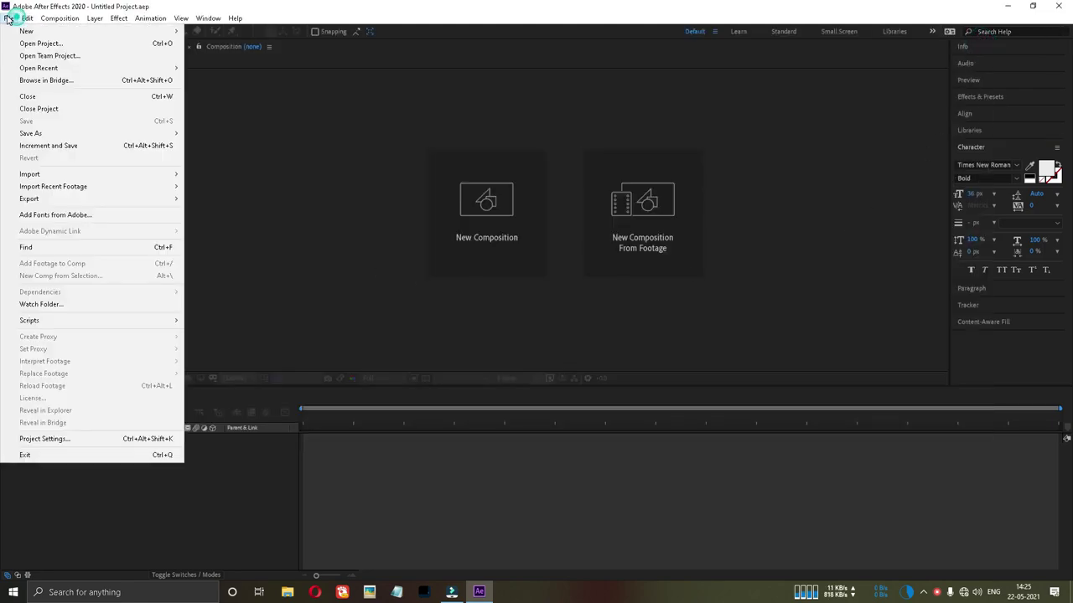
click(40, 42)
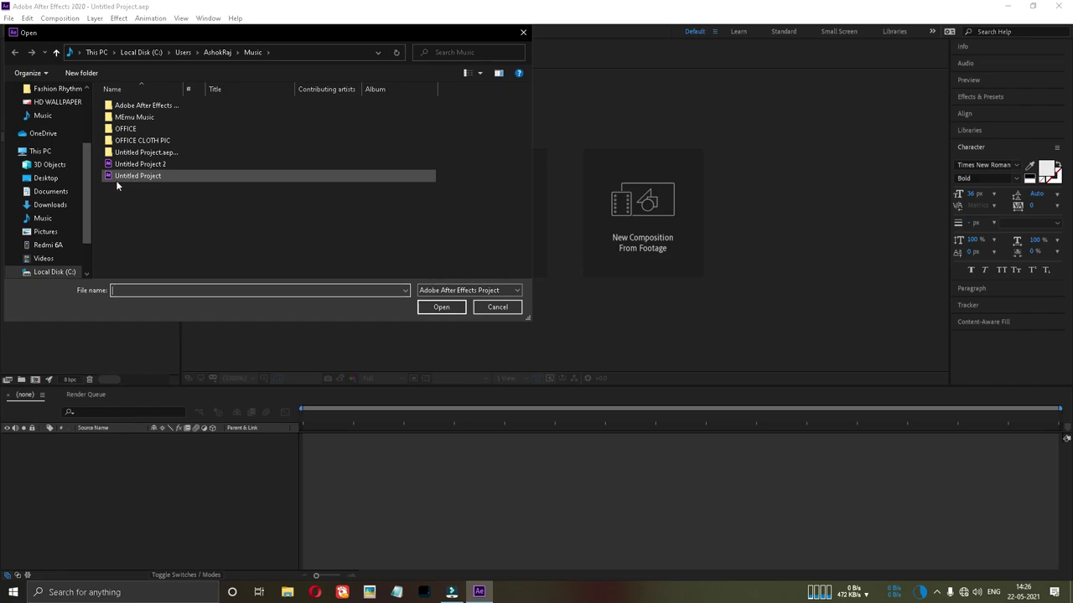
double_click(139, 176)
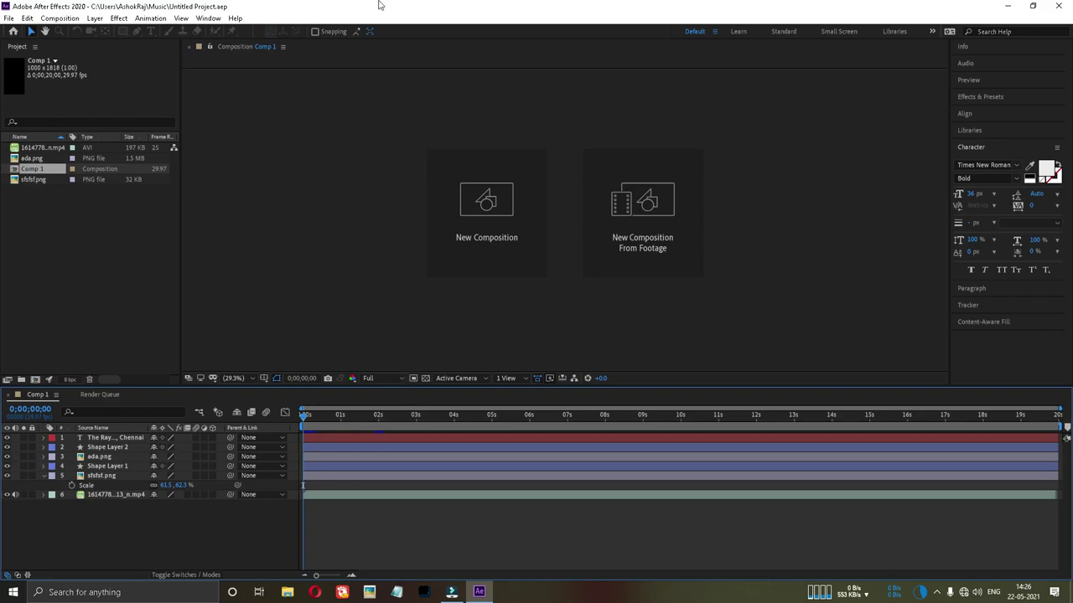
Set Comp 1's preview resolution to Quarter and start playback.
click(373, 378)
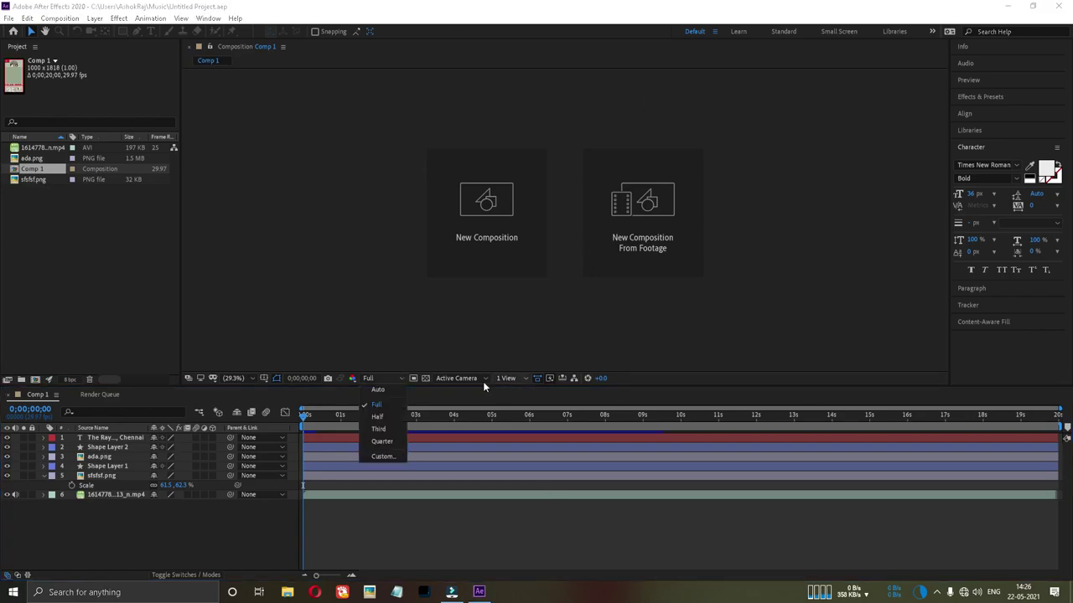
click(383, 446)
key(space)
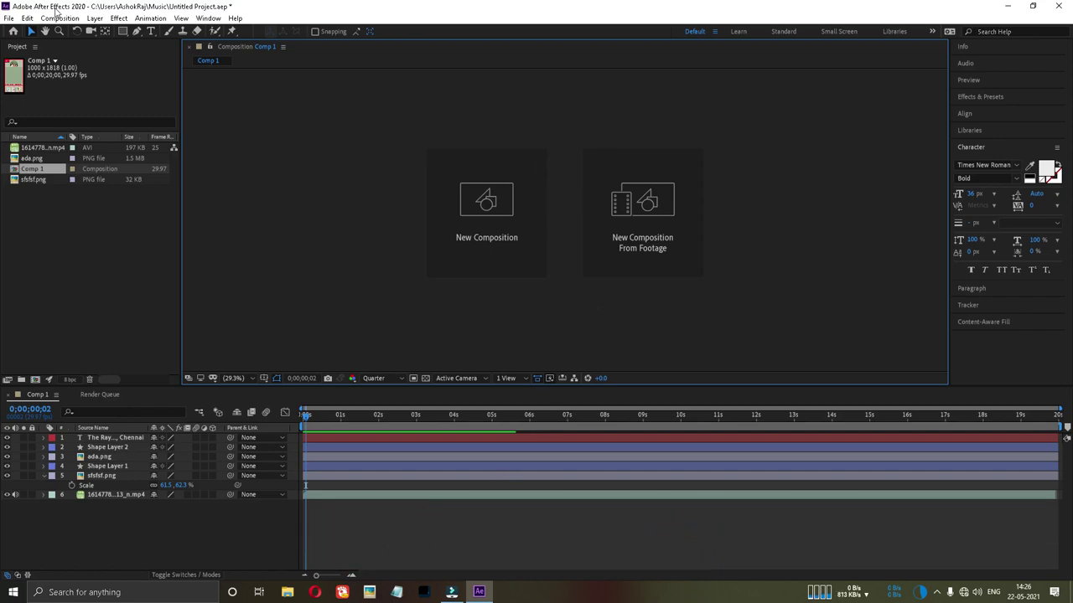
Close the project without saving, then bring up Task Manager once After Effects freezes.
click(9, 17)
click(34, 39)
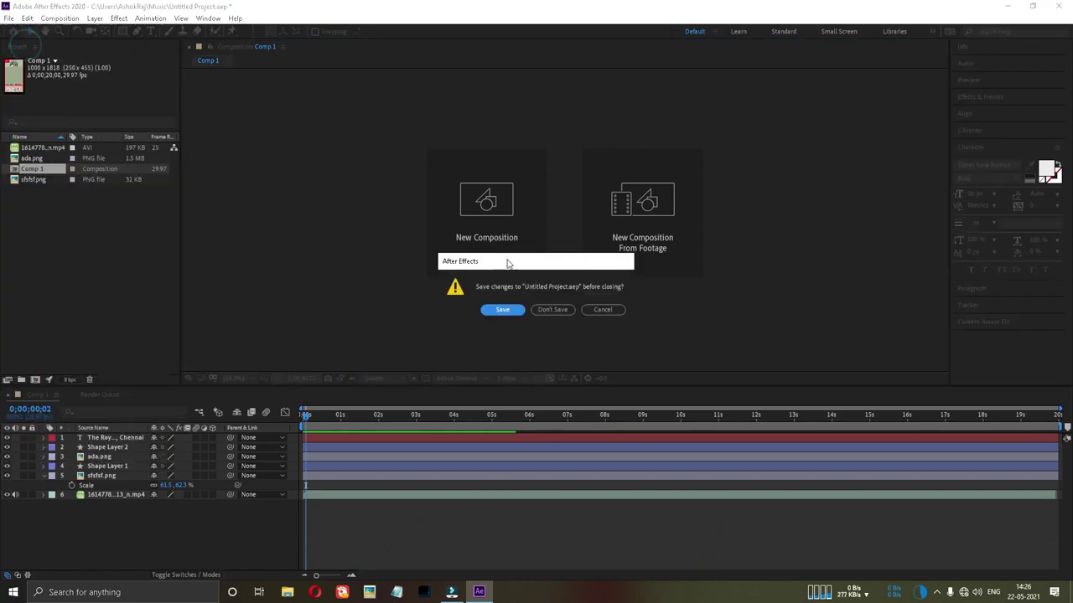
click(553, 310)
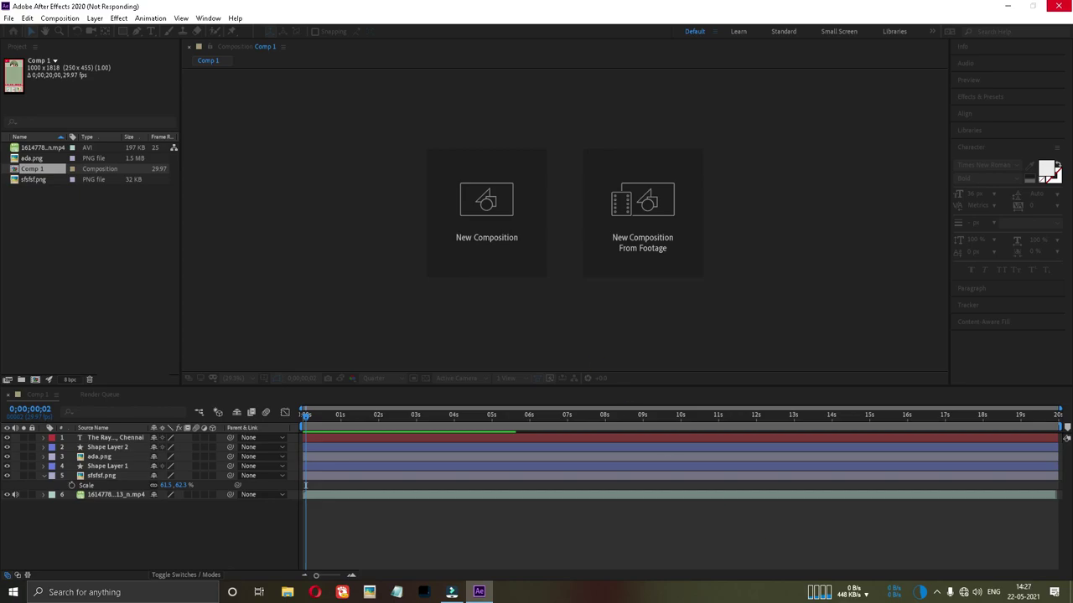
key(ctrl+shift+Escape)
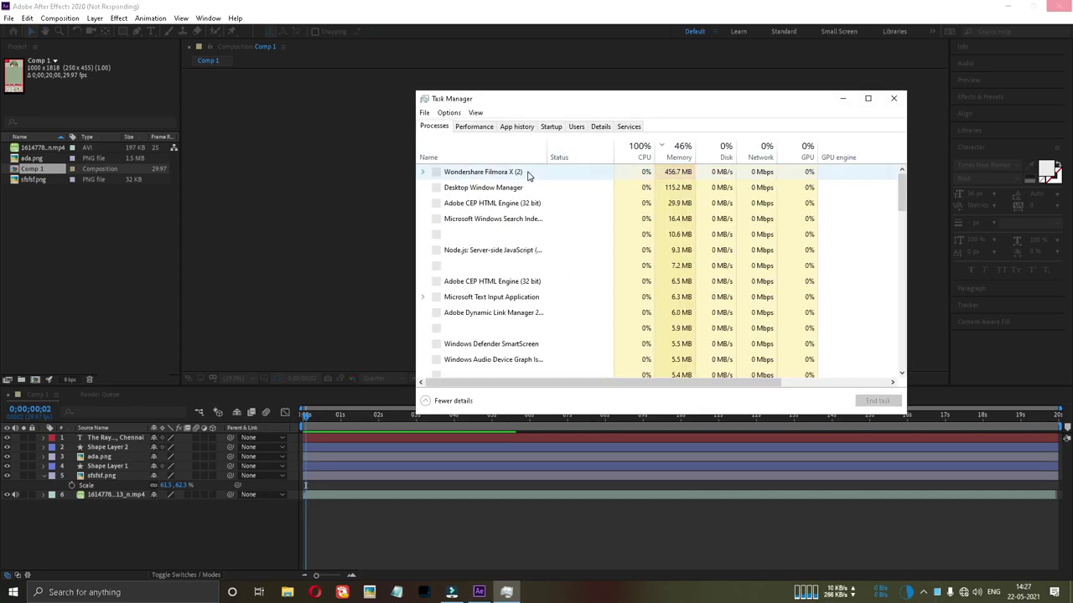
End the frozen After Effects task, refresh the desktop twice, and minimise Task Manager.
click(565, 176)
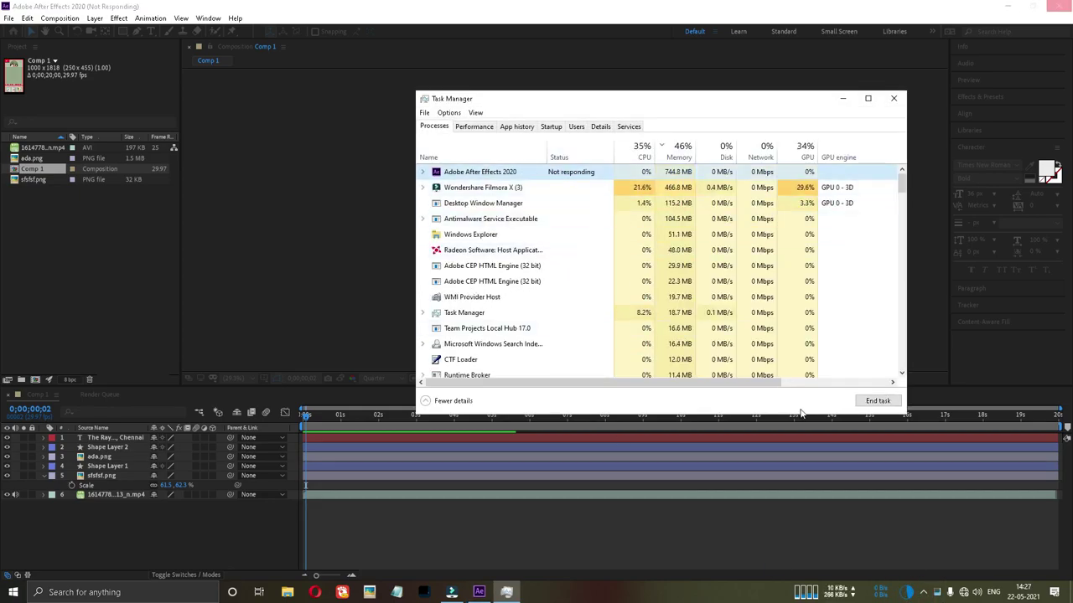
click(877, 401)
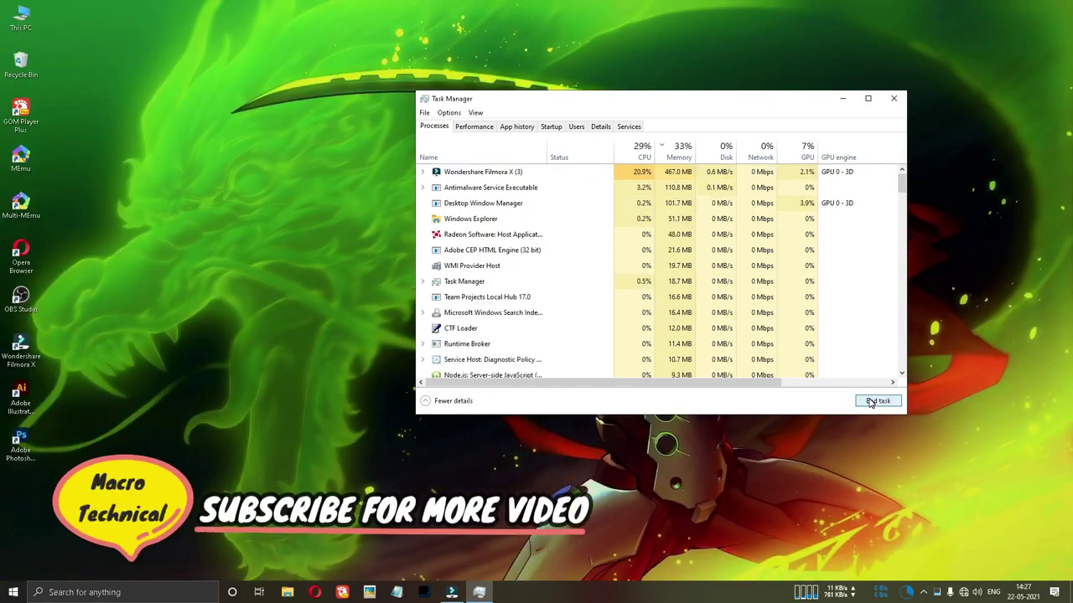
right_click(219, 83)
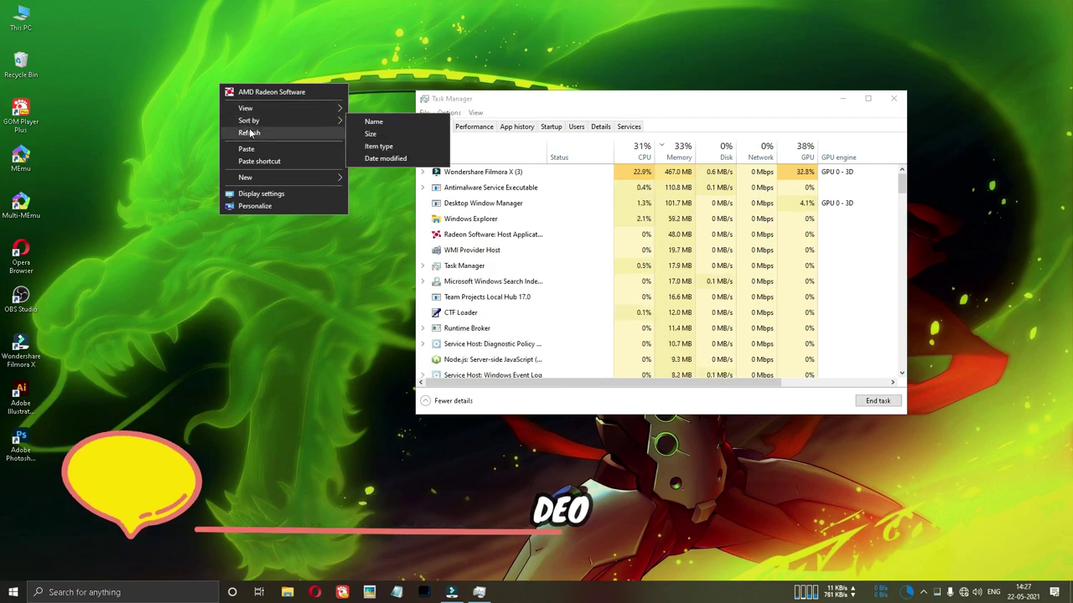
click(248, 129)
right_click(159, 55)
click(183, 98)
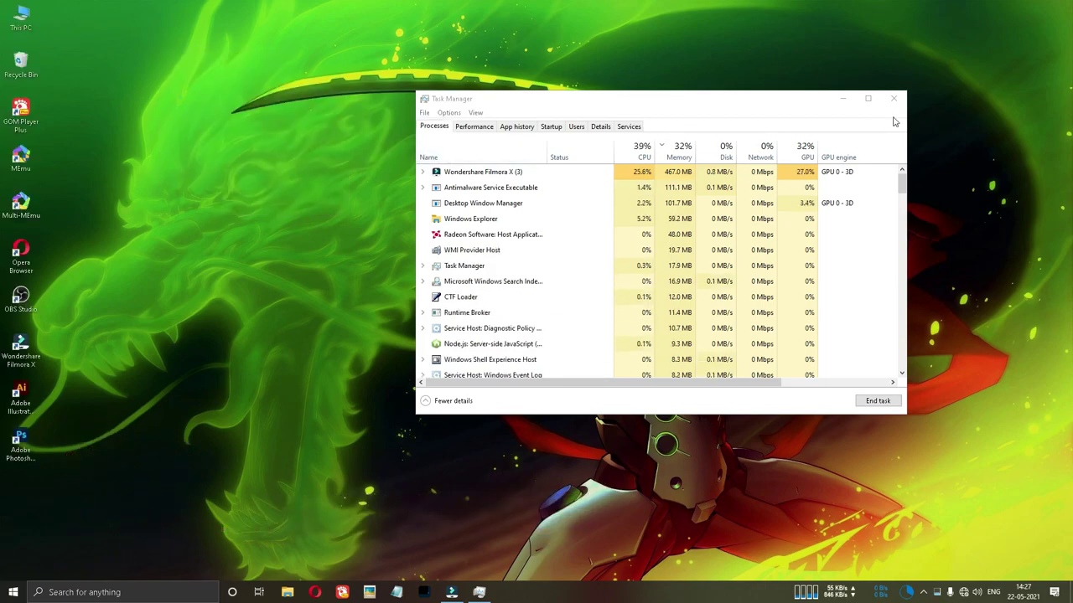
click(841, 99)
right_click(278, 243)
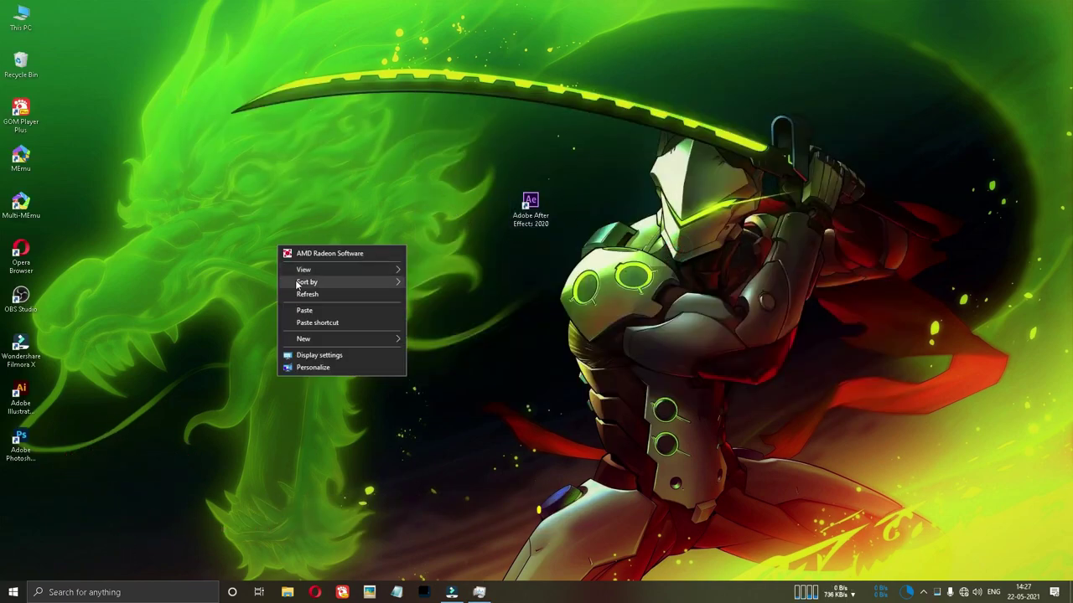
click(296, 291)
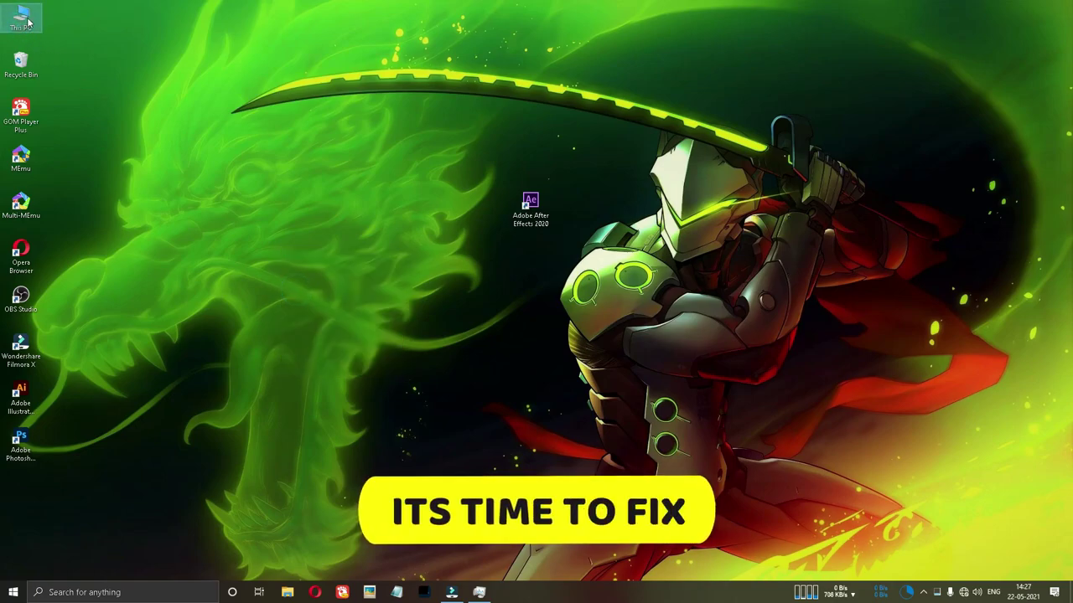
right_click(23, 25)
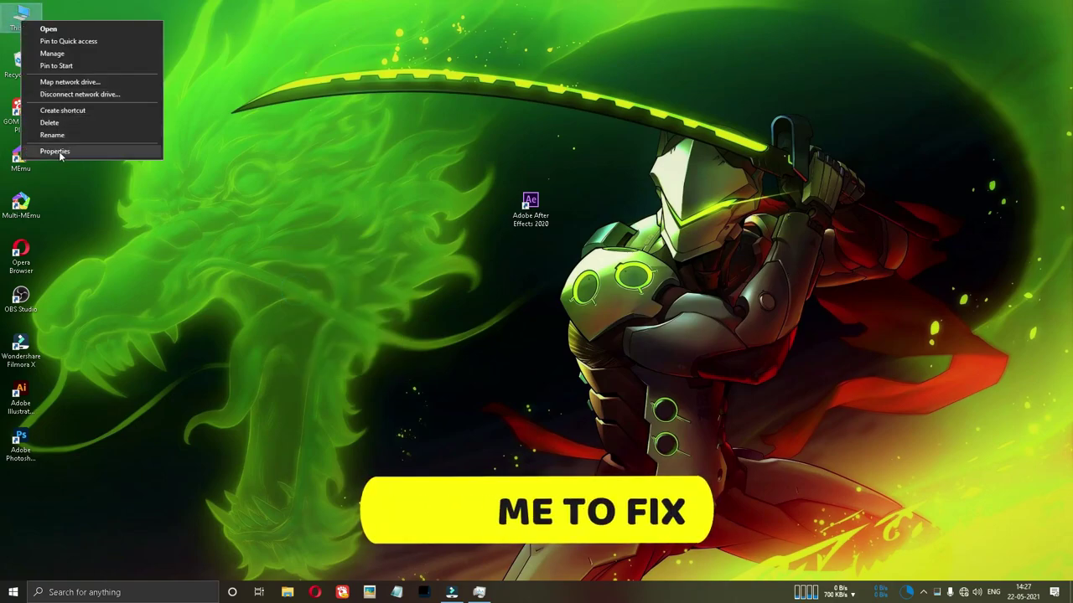
click(60, 154)
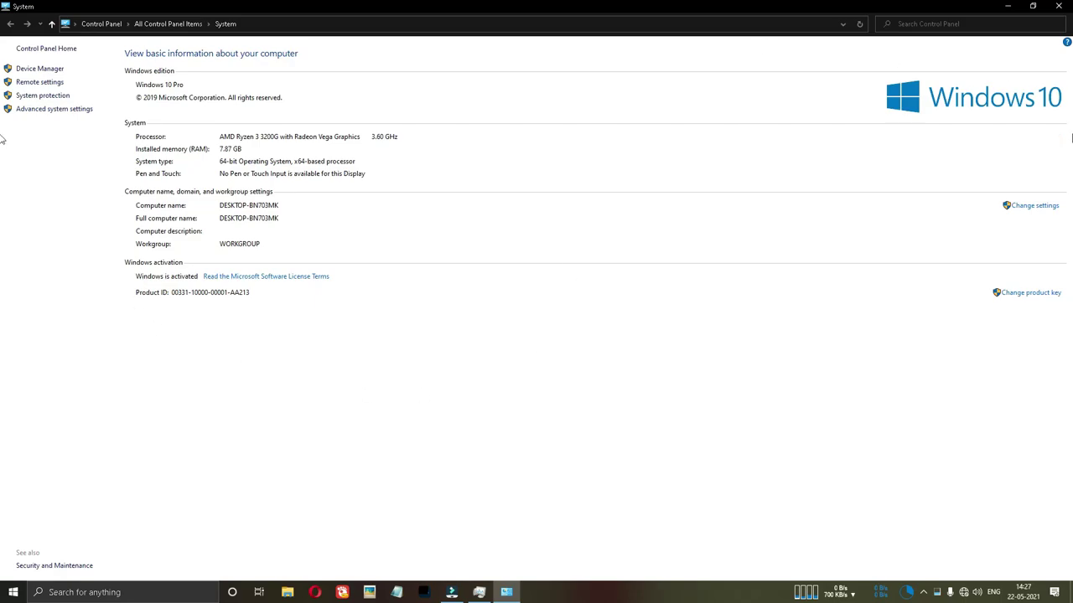
click(1058, 6)
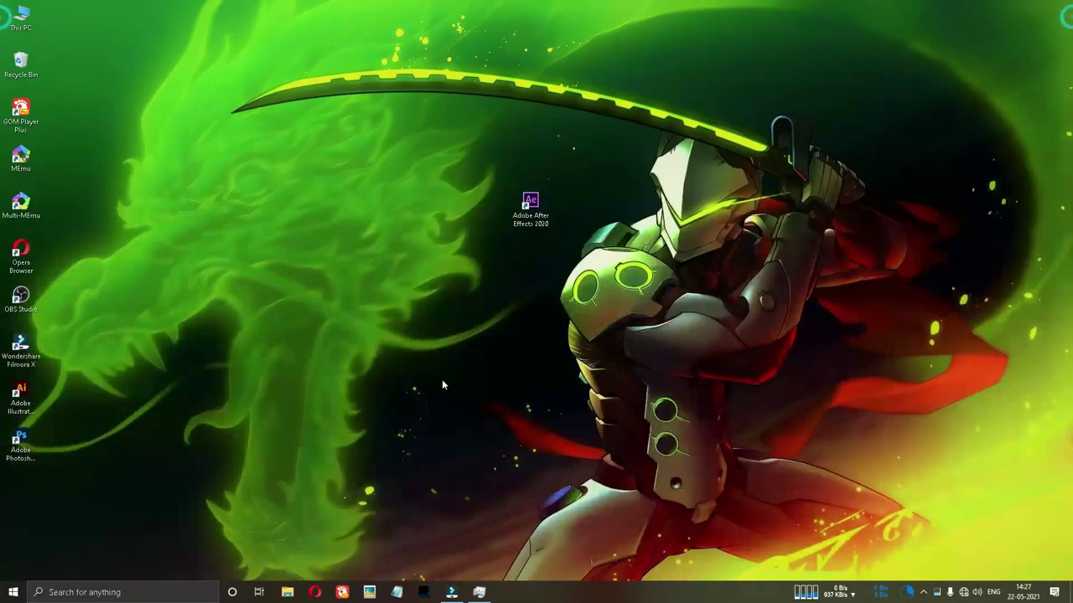
Search 'cont' from the taskbar and open Control Panel.
click(110, 595)
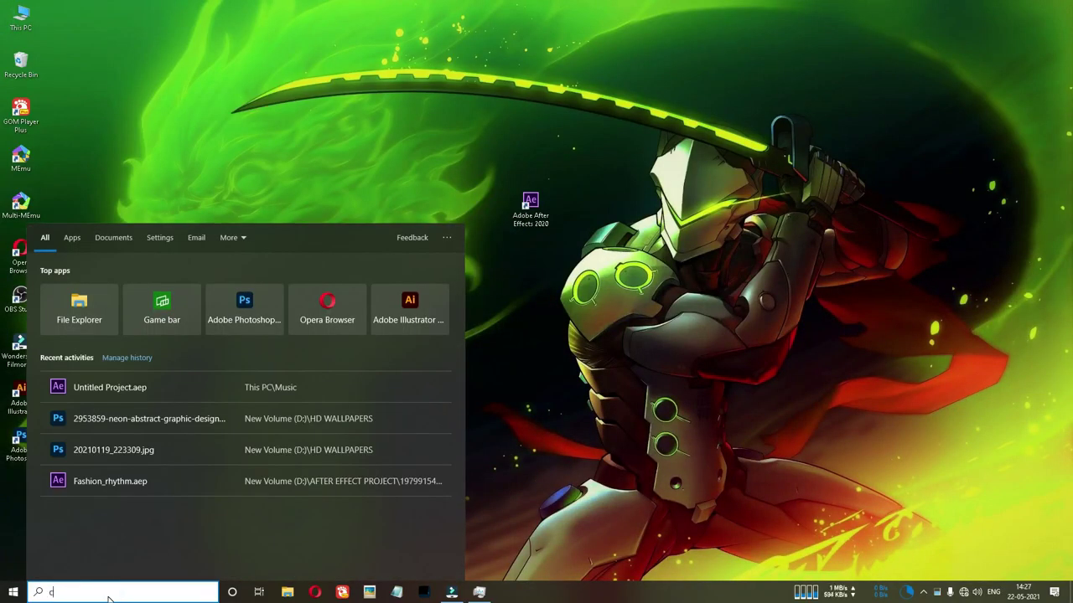
text(con)
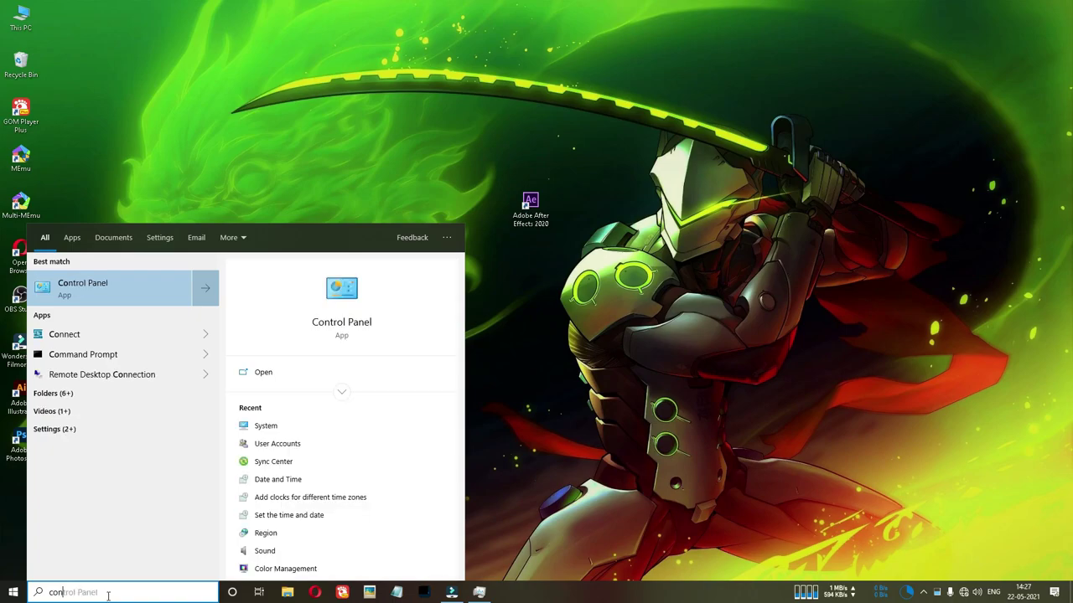
text(t)
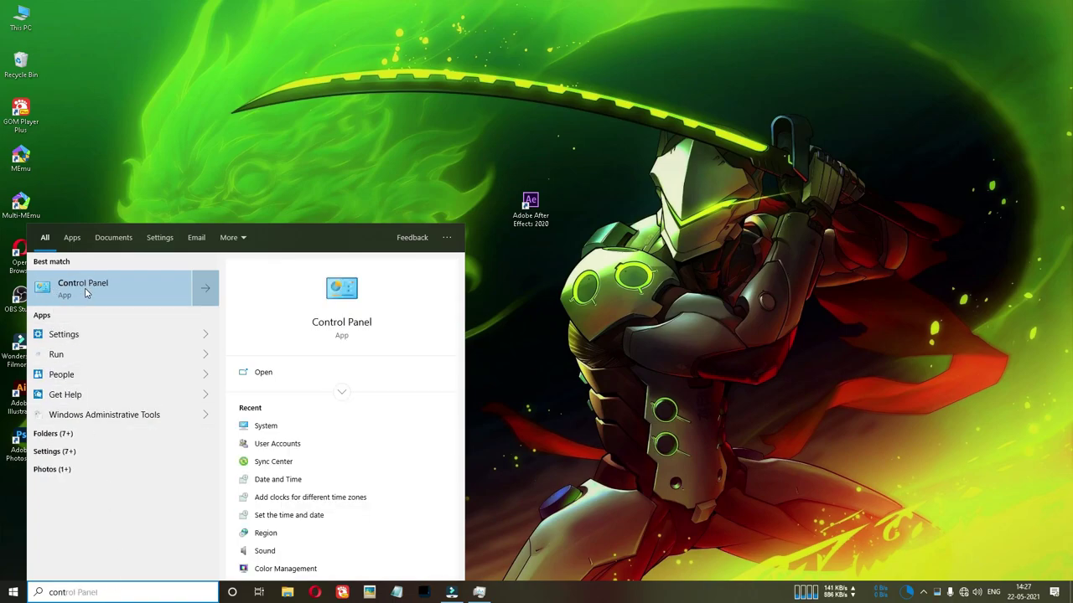
click(92, 293)
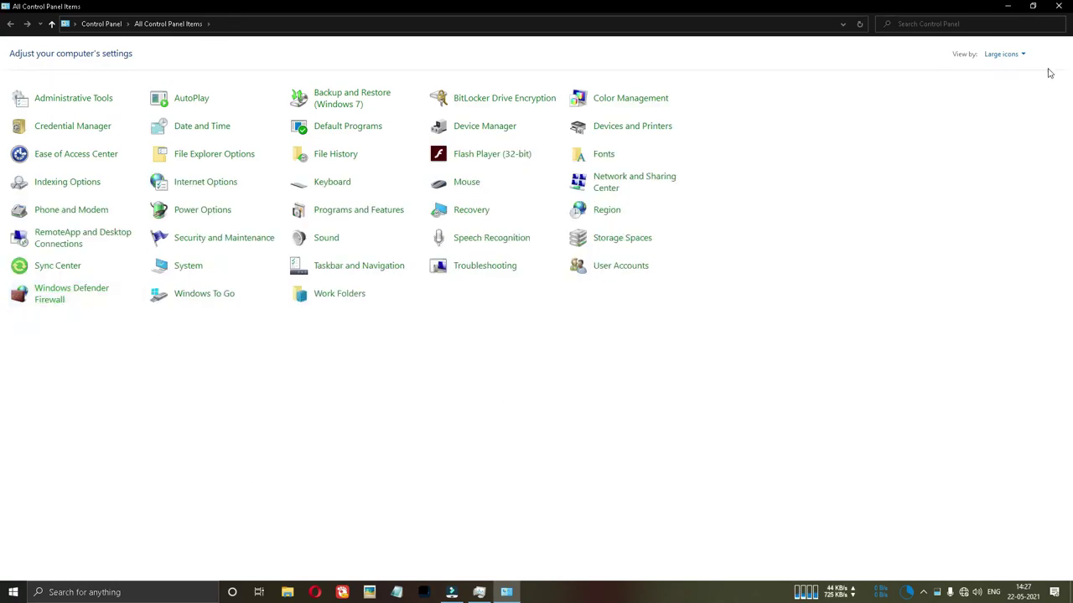
Switch Control Panel to Large icons view and open the System page.
click(1015, 57)
click(1012, 72)
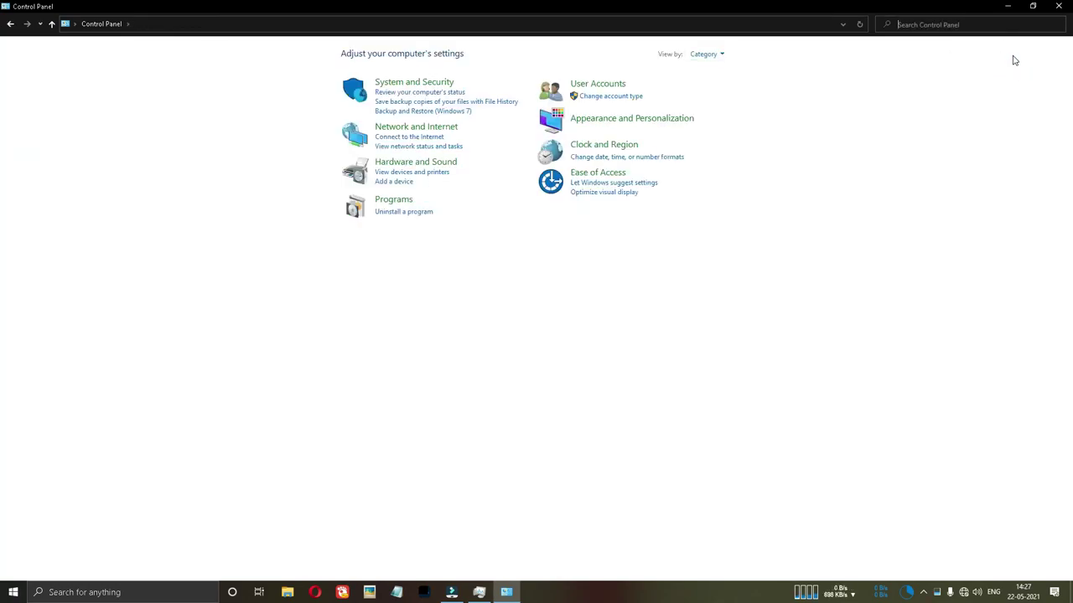
click(726, 53)
click(741, 78)
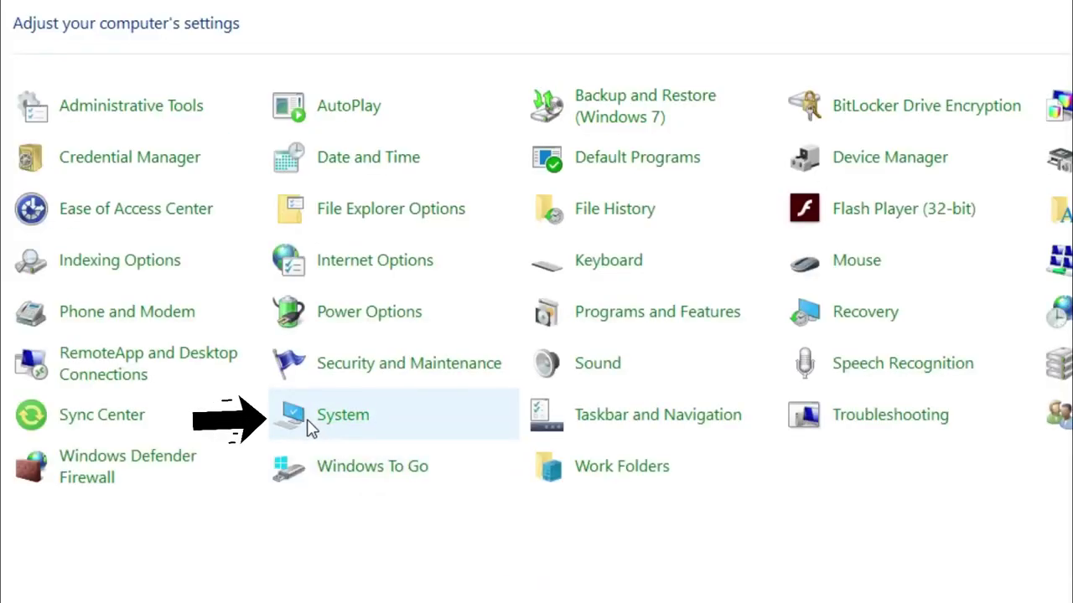
click(371, 422)
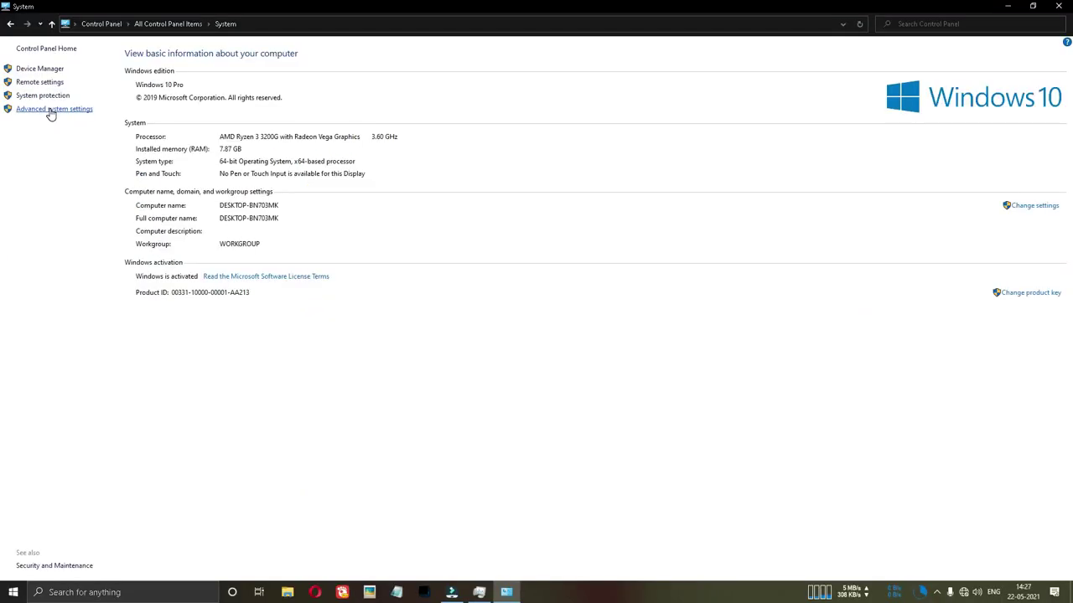
Apply 'Adjust for best appearance' in Performance Options via Advanced system settings, then close System Properties.
click(49, 109)
drag(133, 129, 543, 150)
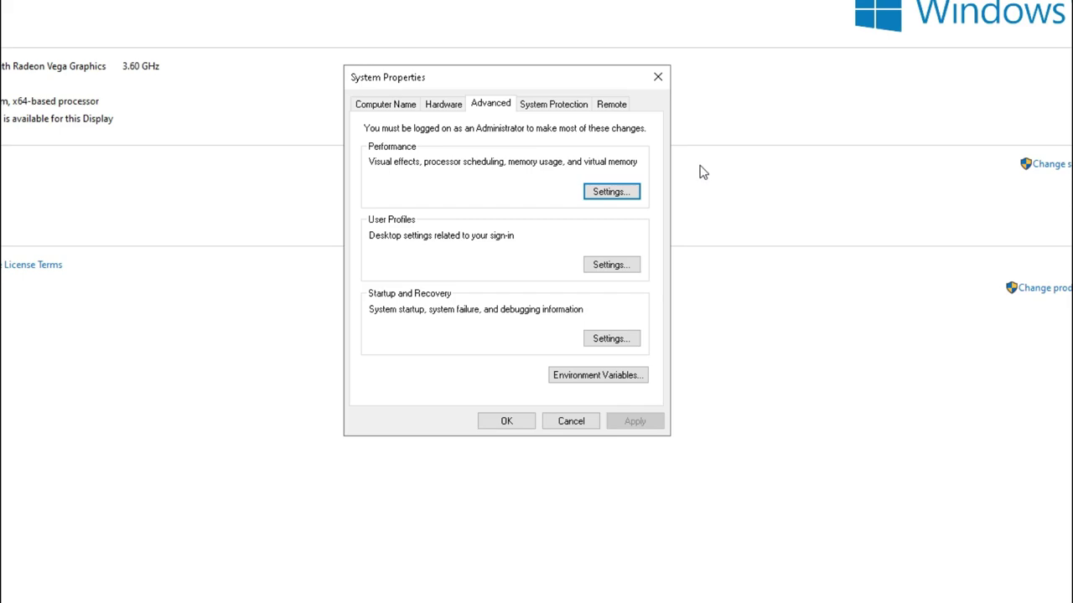
click(628, 197)
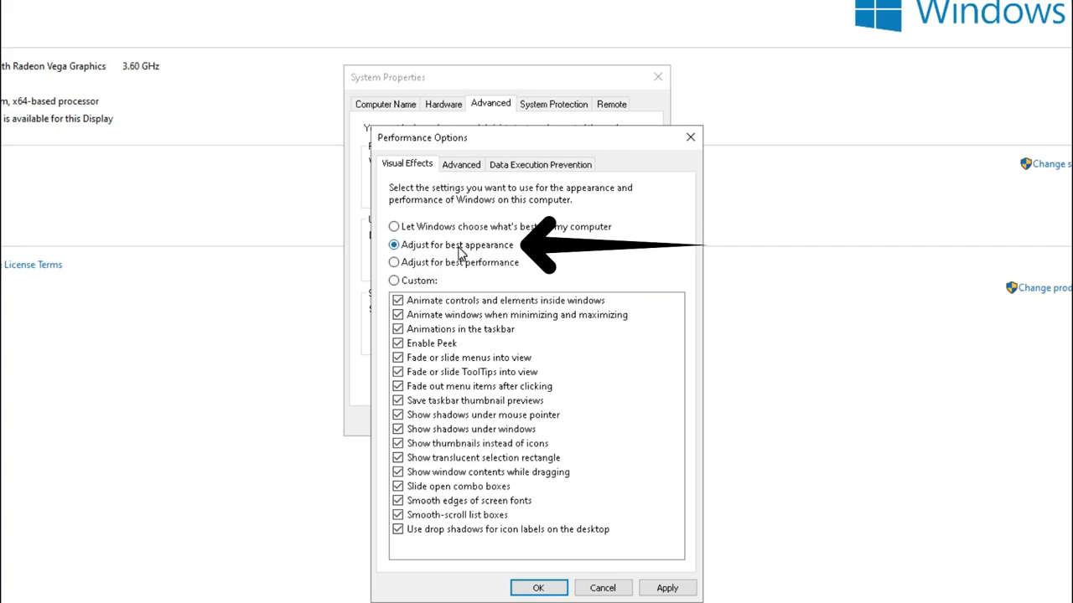
click(662, 590)
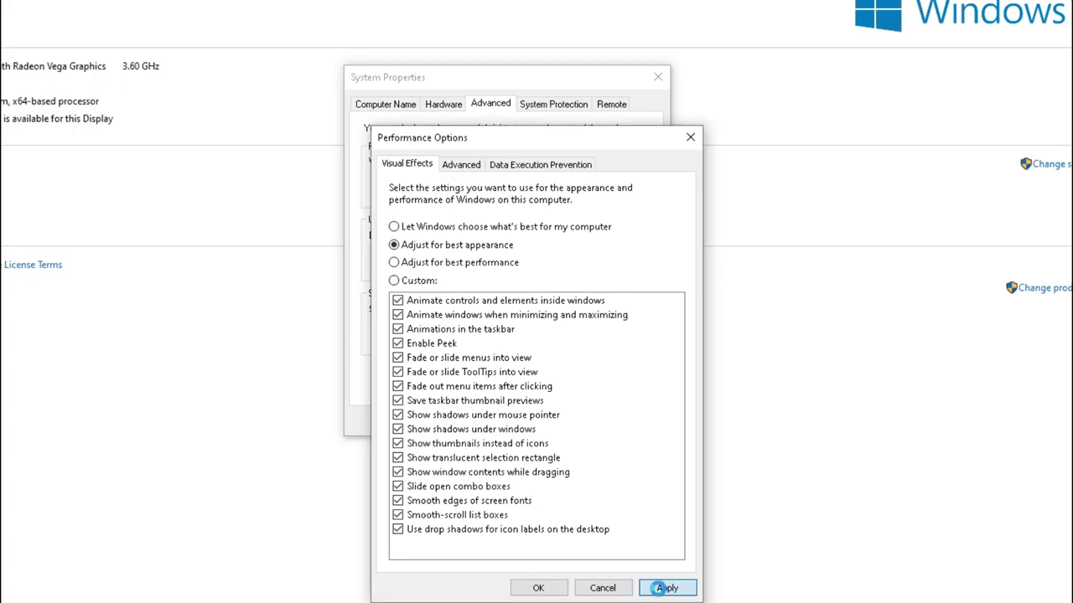
click(538, 588)
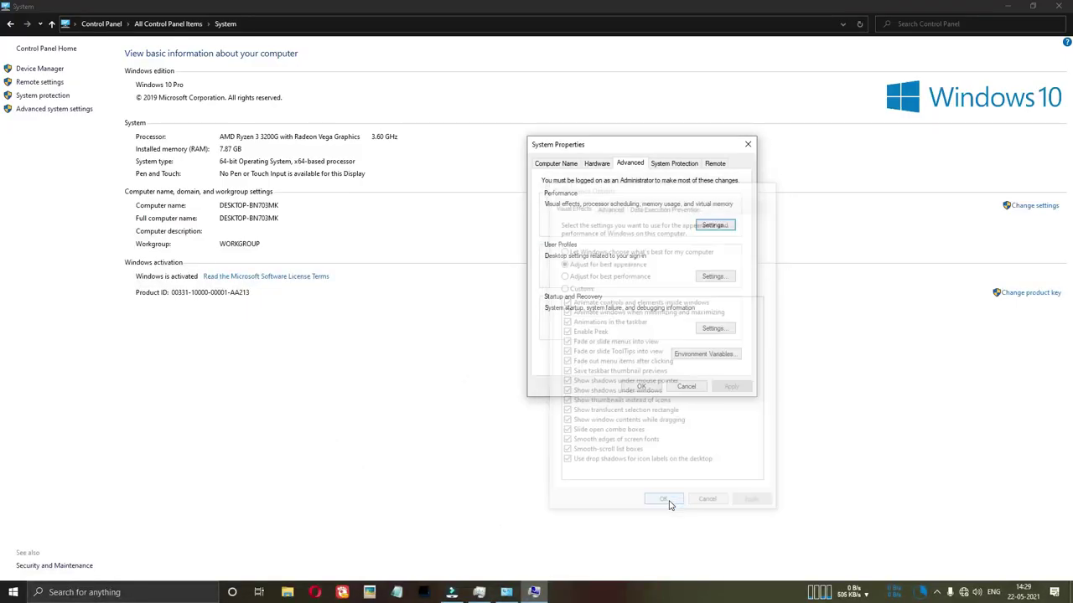
click(642, 387)
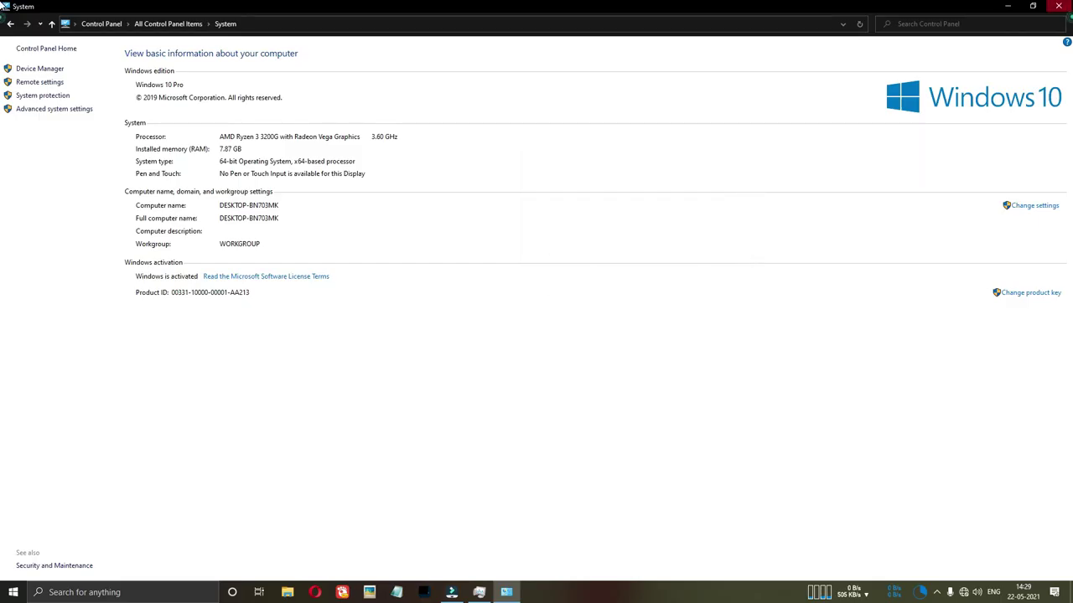
Close Control Panel and refresh the desktop twice.
click(1058, 6)
right_click(803, 81)
click(841, 127)
right_click(838, 122)
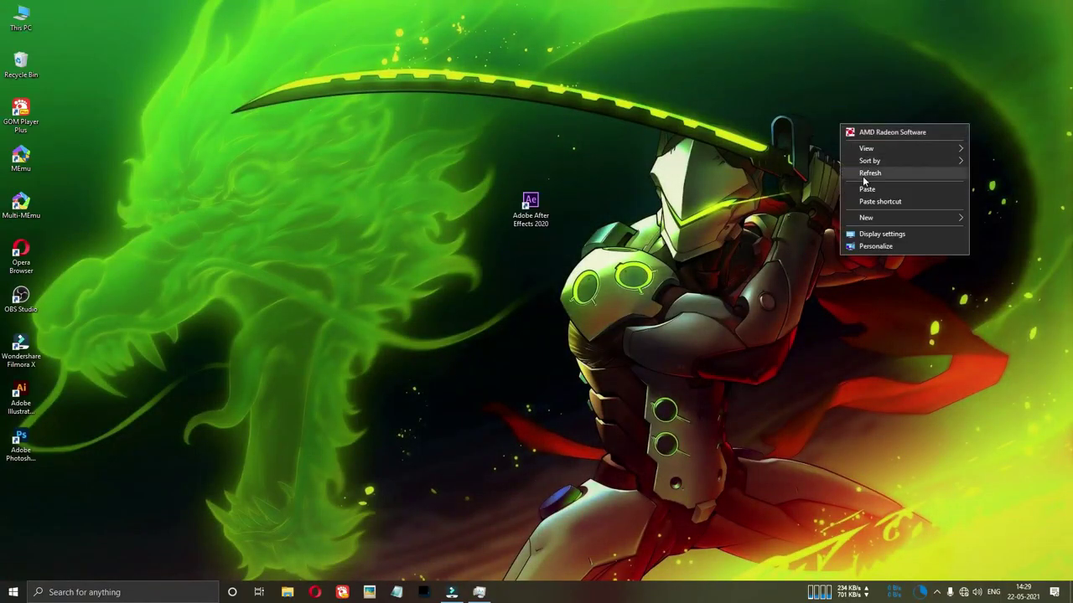
click(863, 179)
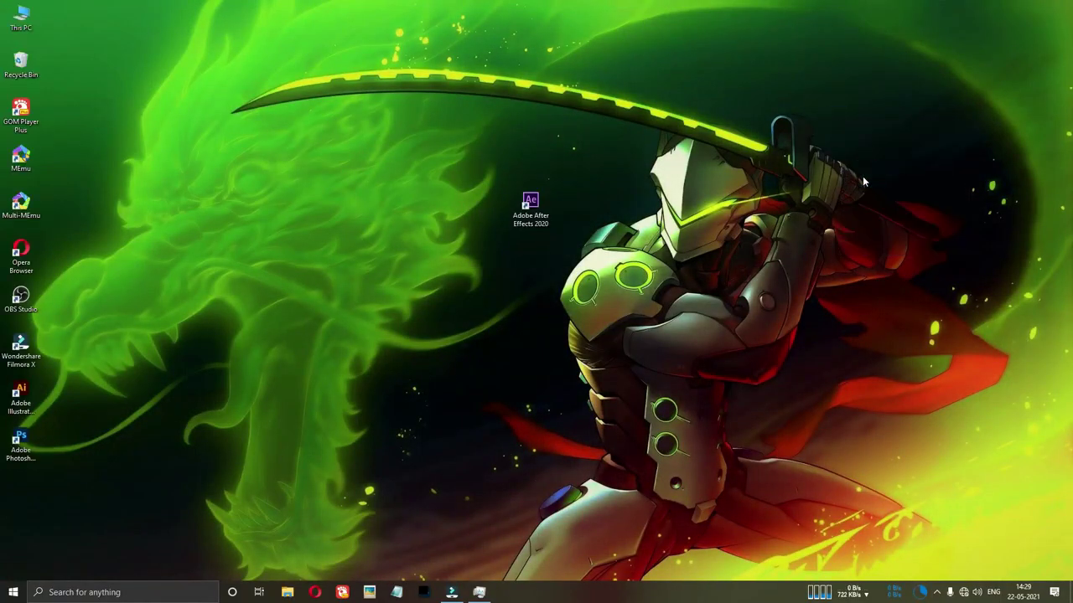
Launch Adobe After Effects 2020 from its shortcut, refreshing the desktop repeatedly while it loads.
drag(638, 278, 485, 186)
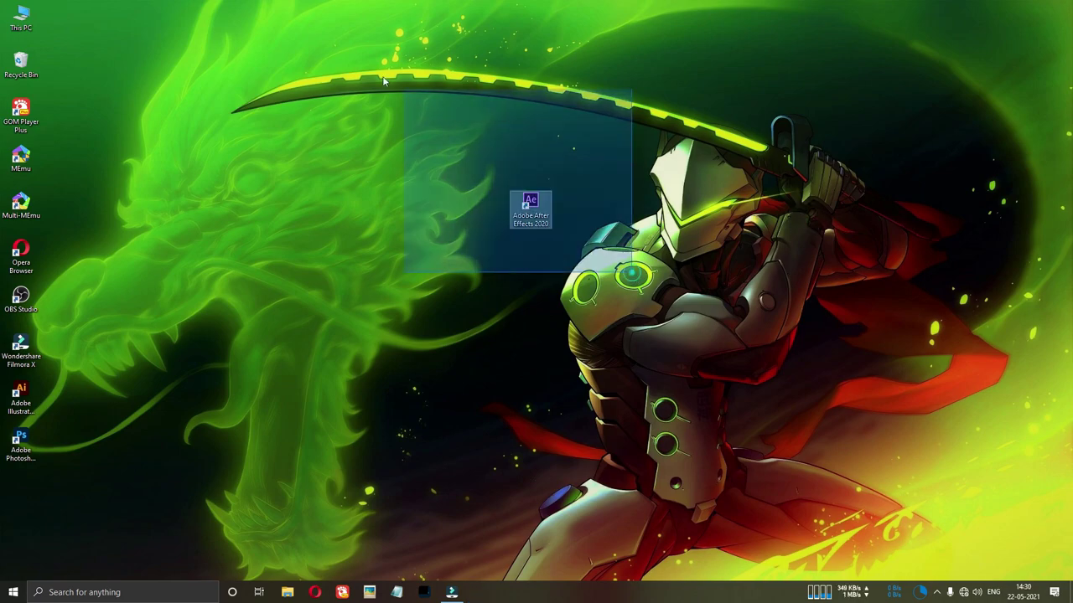
double_click(528, 203)
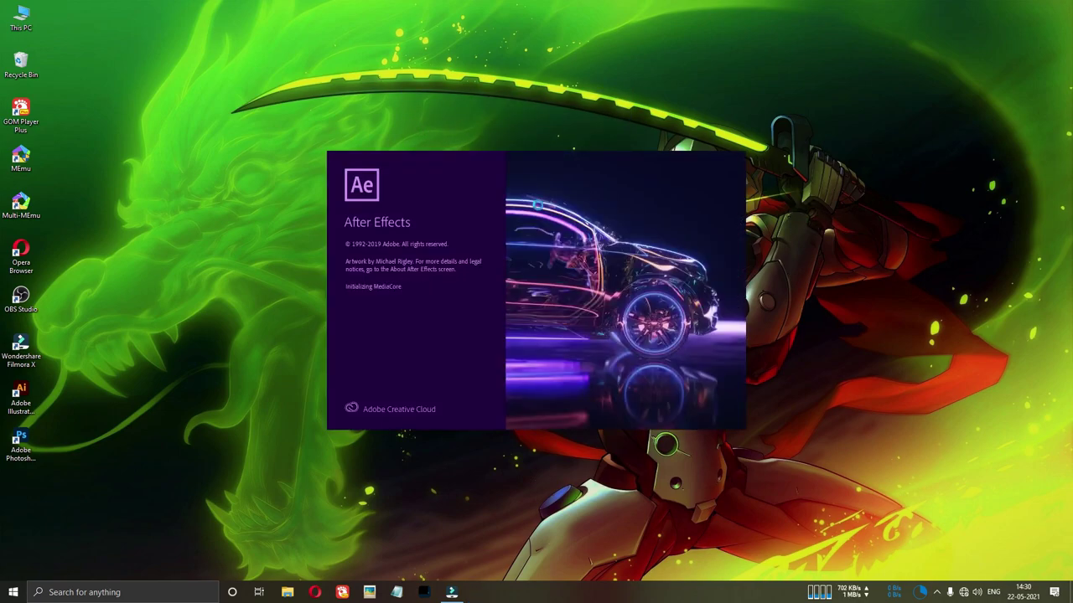
right_click(852, 116)
right_click(847, 155)
click(870, 217)
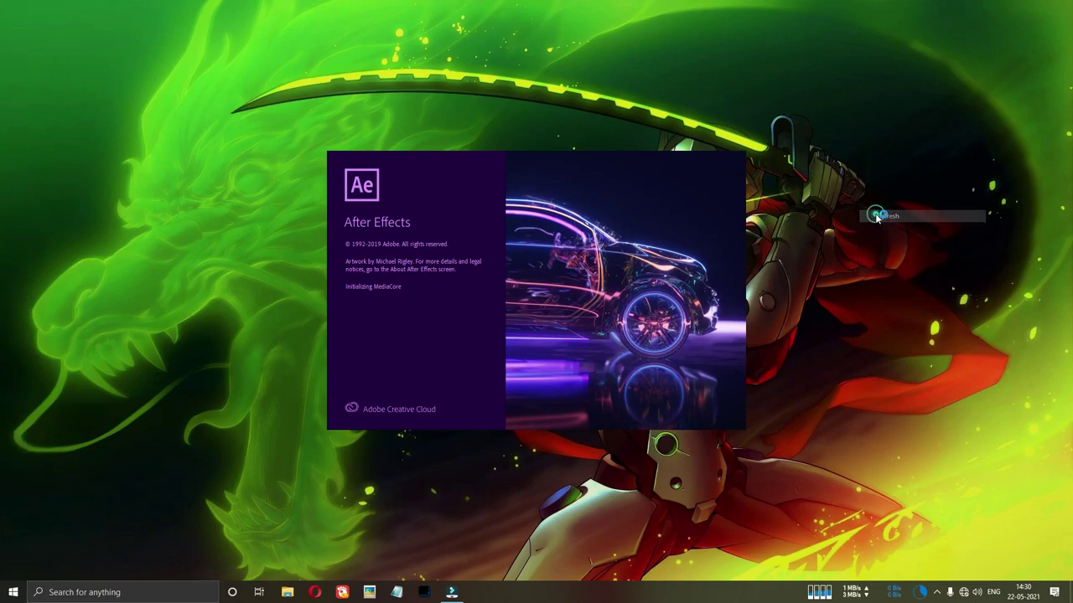
right_click(877, 219)
click(905, 257)
right_click(883, 188)
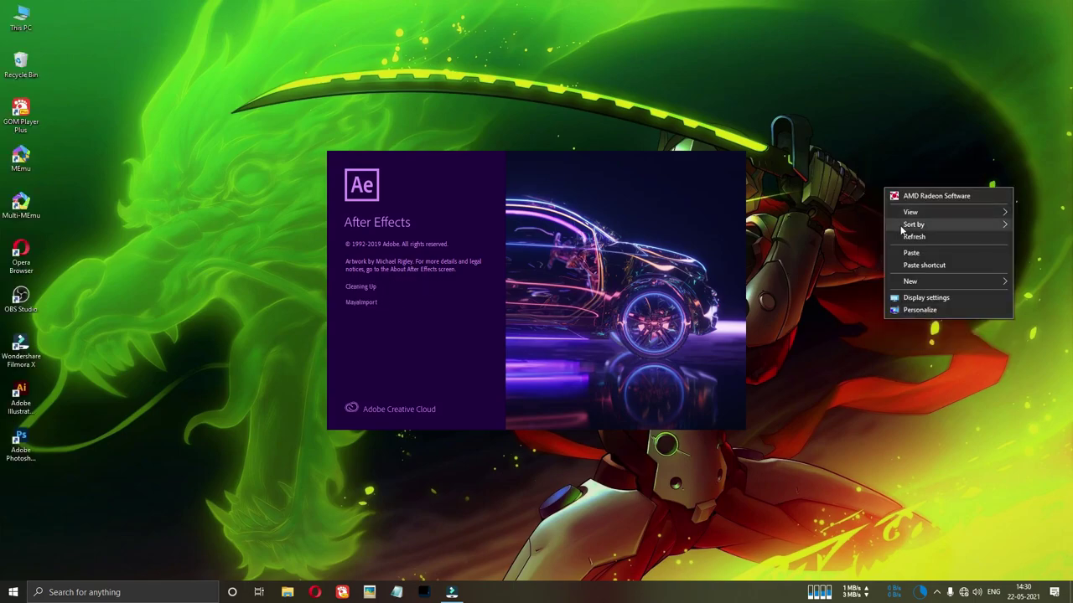
click(904, 237)
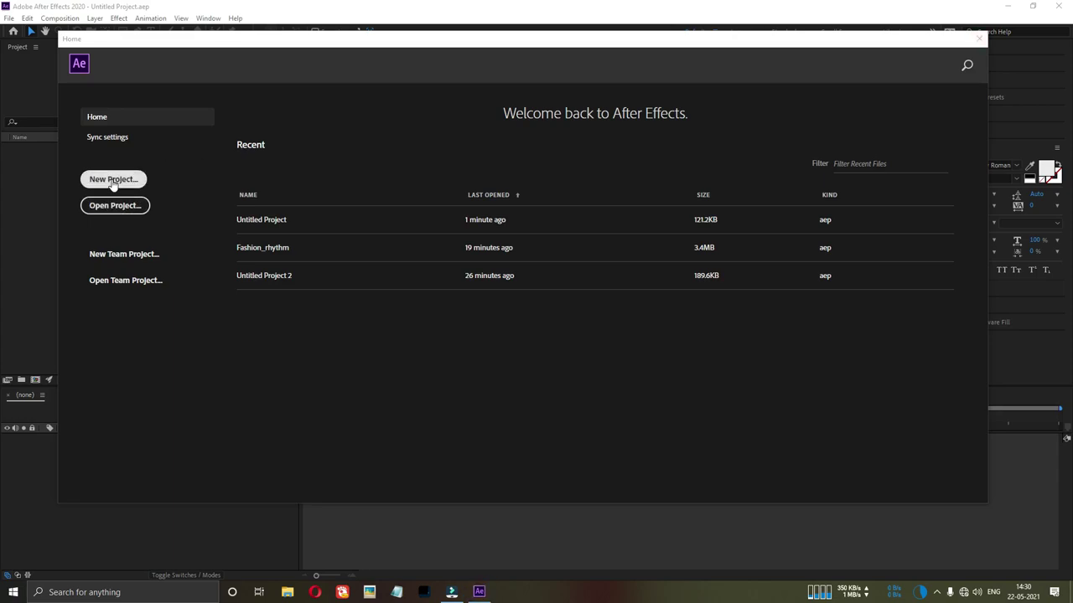
Open Untitled Project 2 from the Open Project dialog.
click(113, 205)
click(162, 166)
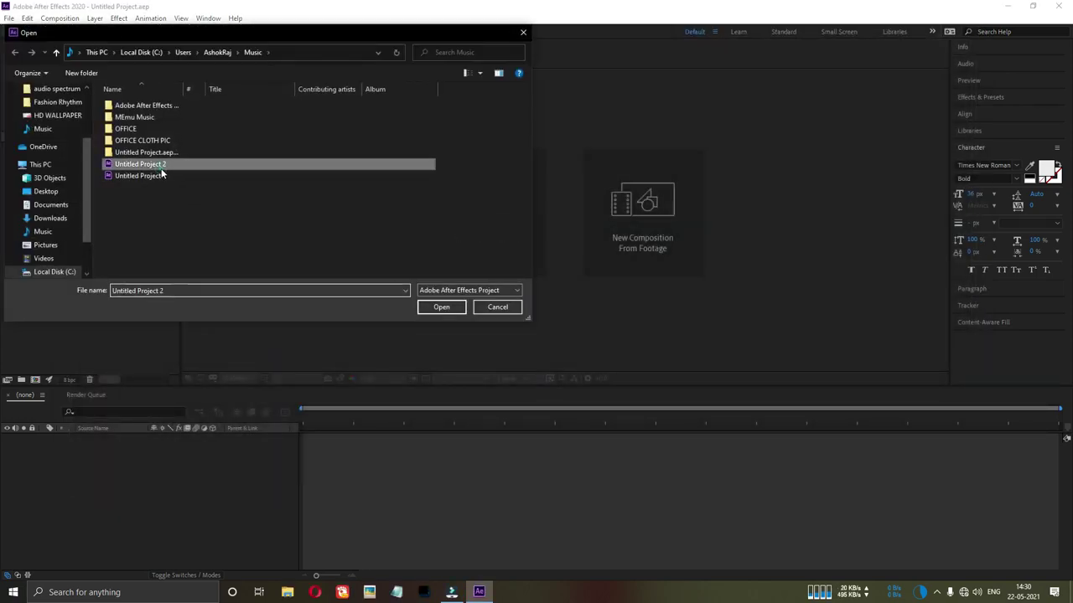
double_click(162, 170)
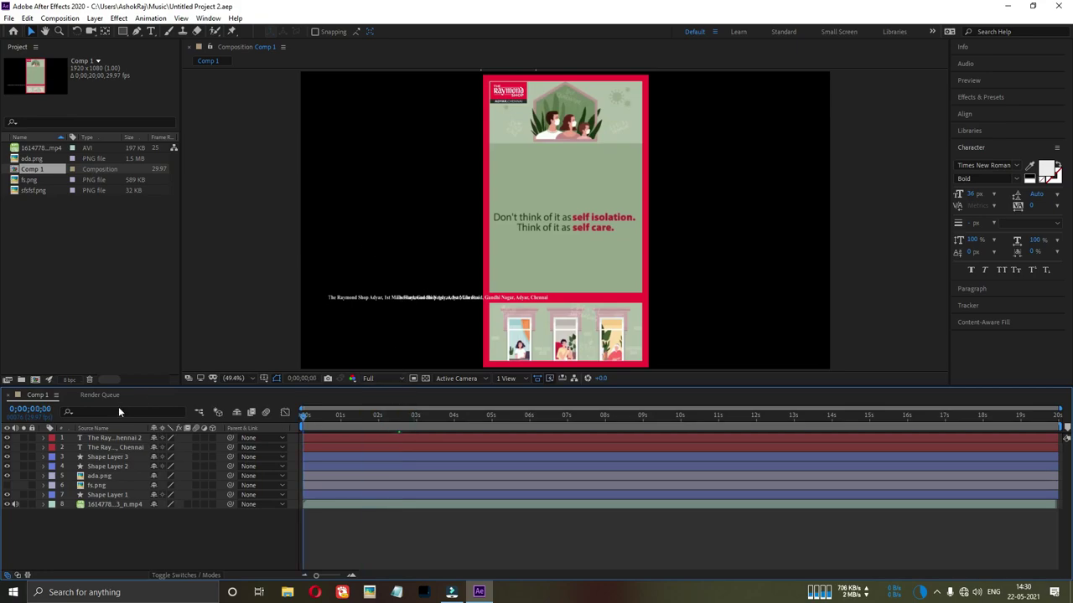
Play the poster composition preview with viewer resolution set to Quarter.
key(space)
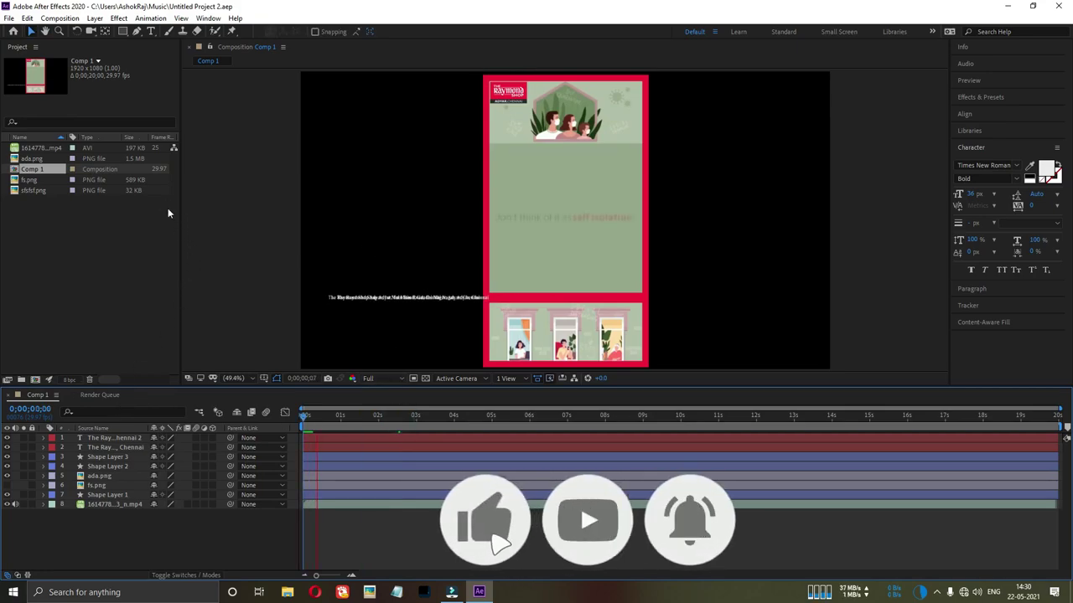
click(372, 378)
click(380, 442)
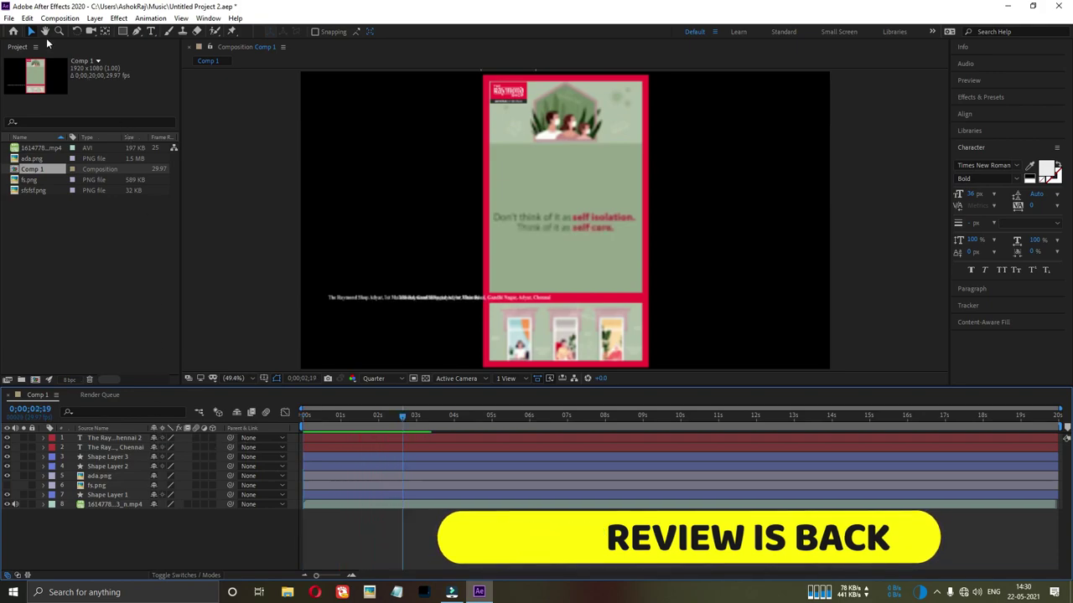
Start opening another project, discarding unsaved changes, and browse to New Volume (D:).
click(10, 18)
click(37, 43)
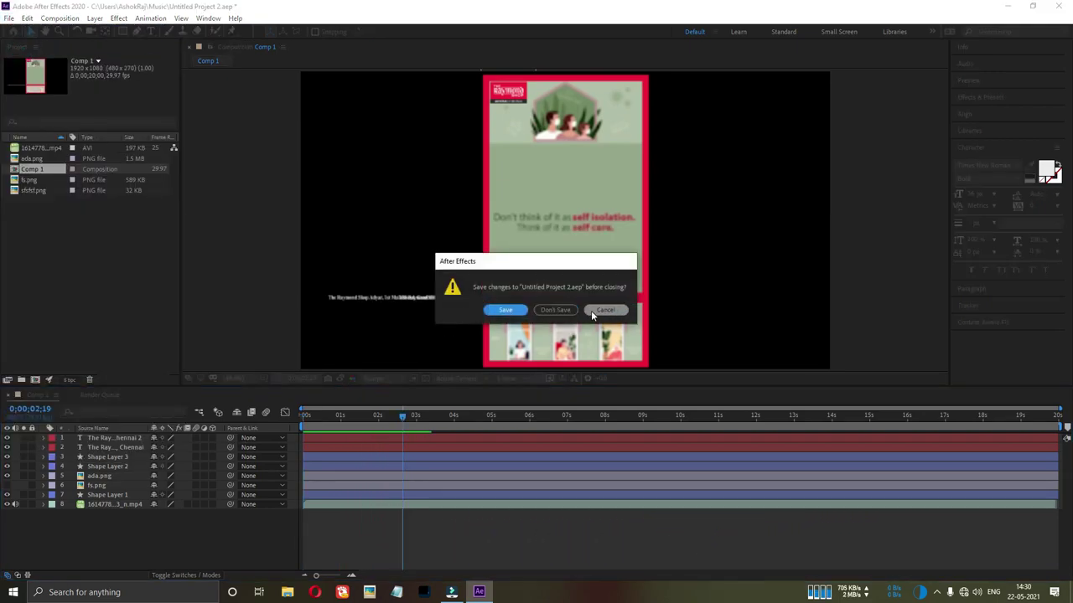
click(558, 311)
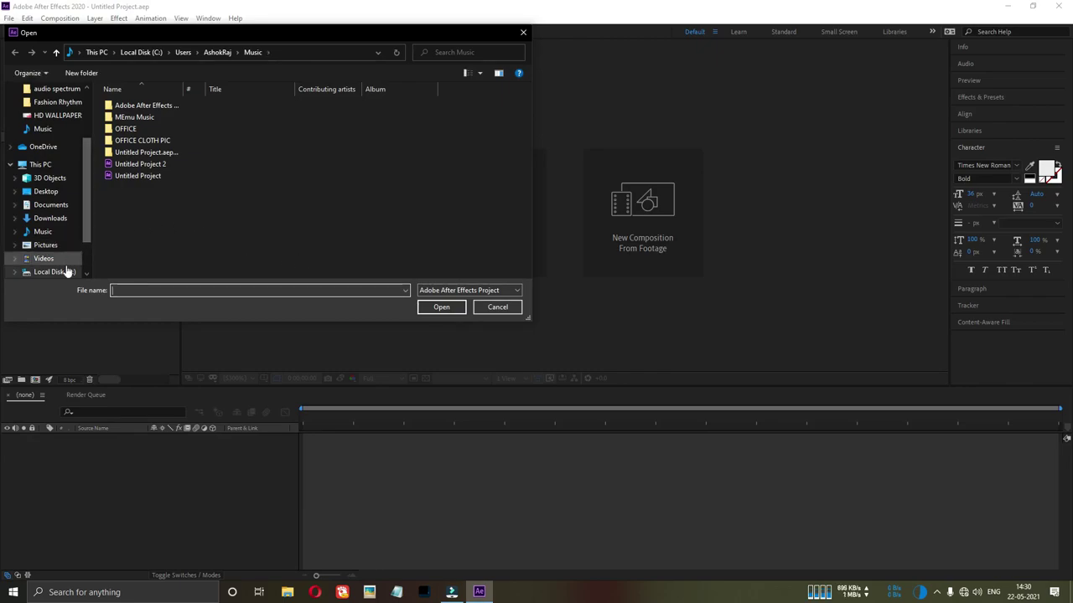
drag(84, 232, 85, 252)
click(57, 245)
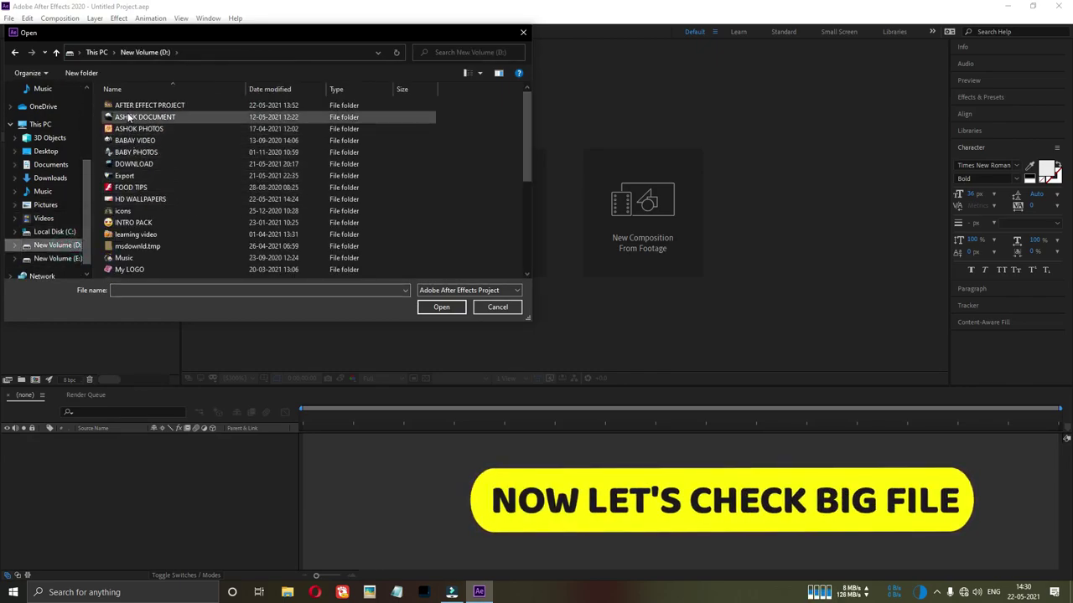
Open Fashion_rhythm from AFTER EFFECT PROJECT's Fashion Rhythm folder, accepting conversion and font warnings.
double_click(130, 105)
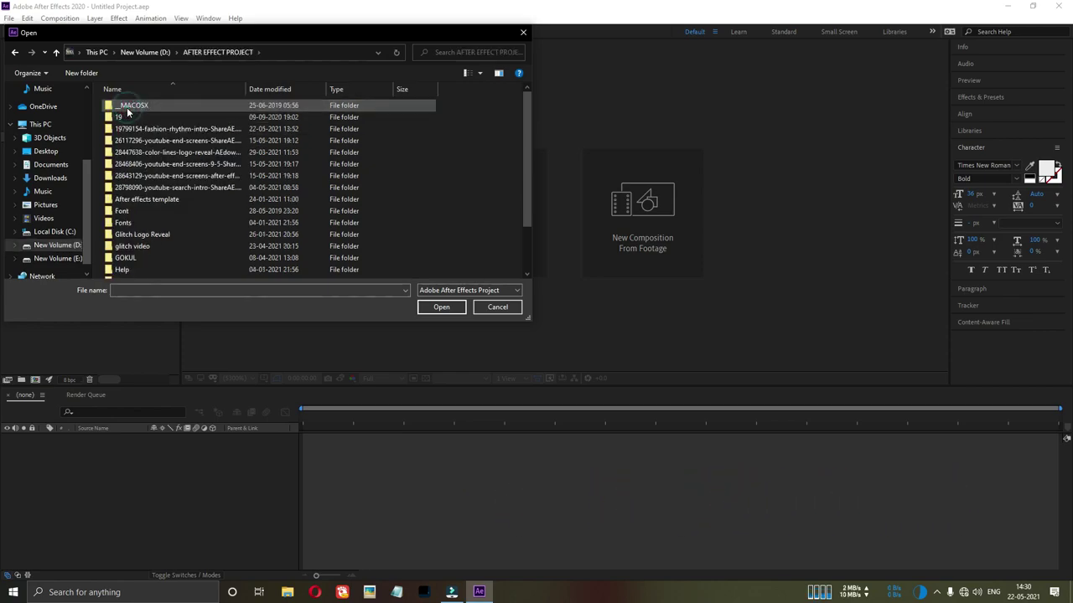
double_click(127, 129)
double_click(126, 107)
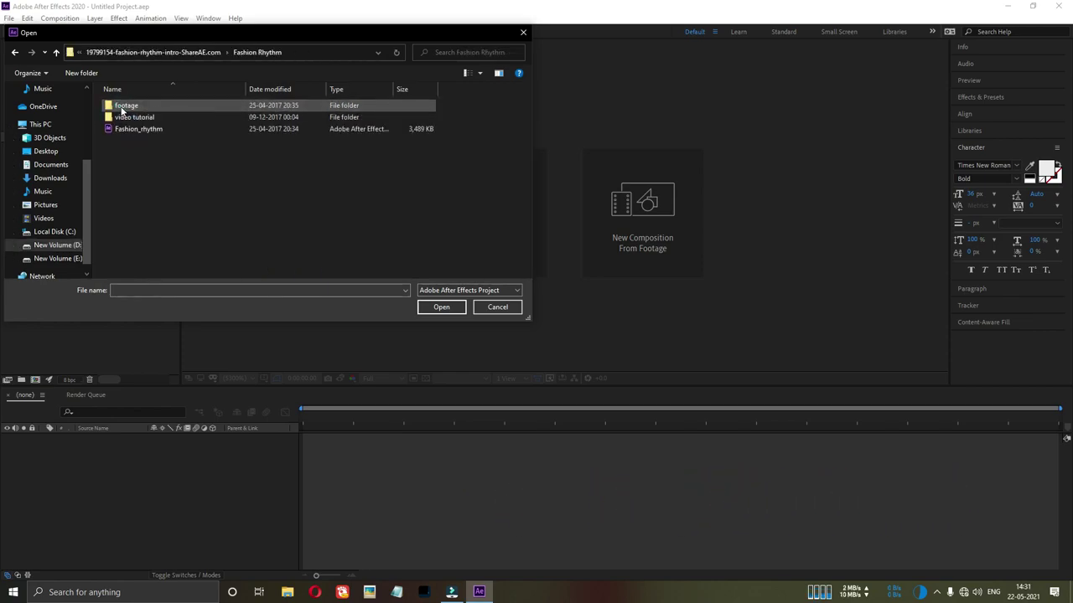
click(128, 130)
double_click(129, 130)
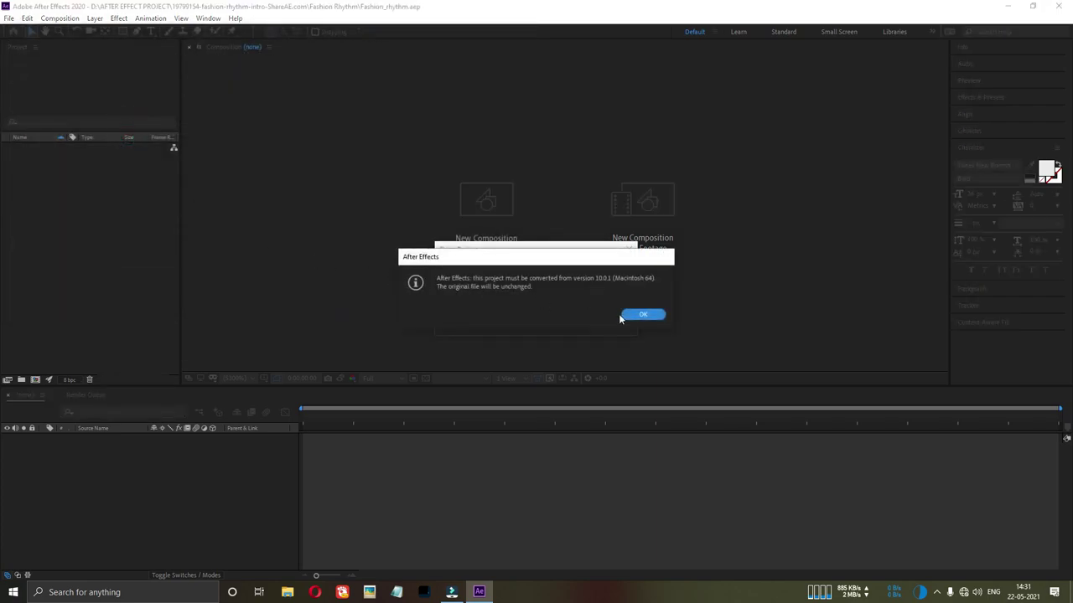
click(627, 314)
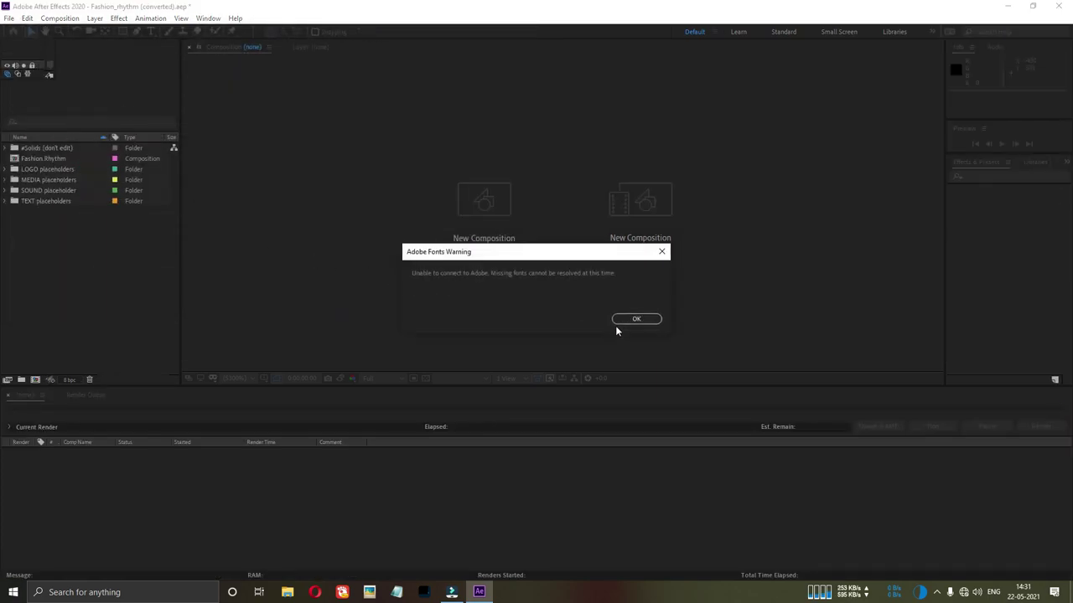
click(622, 322)
click(665, 391)
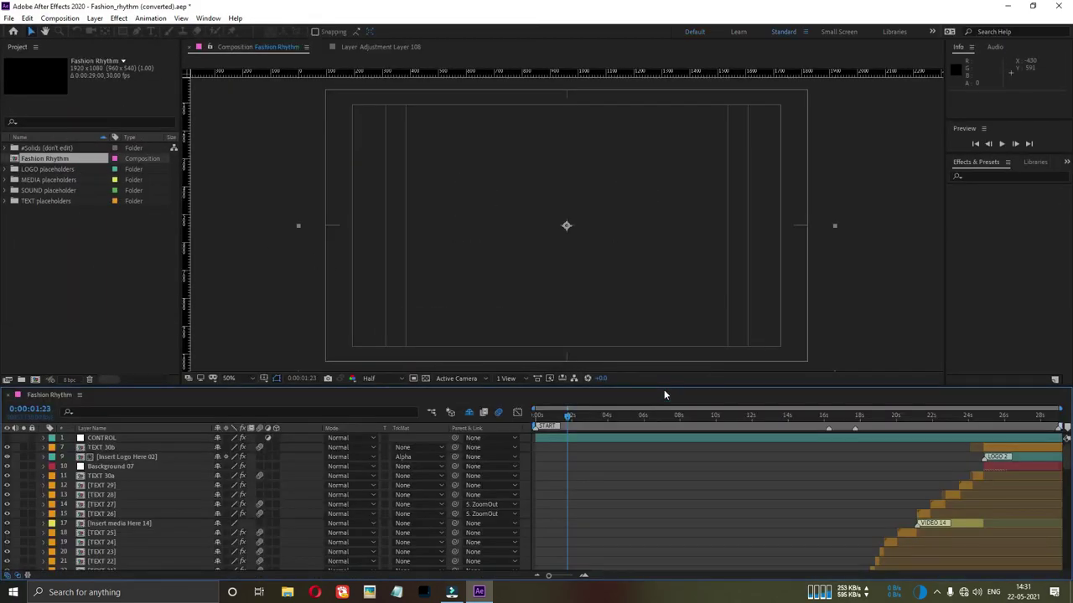
Preview Fashion Rhythm from the start at Quarter resolution, then quit After Effects without saving.
key(Home)
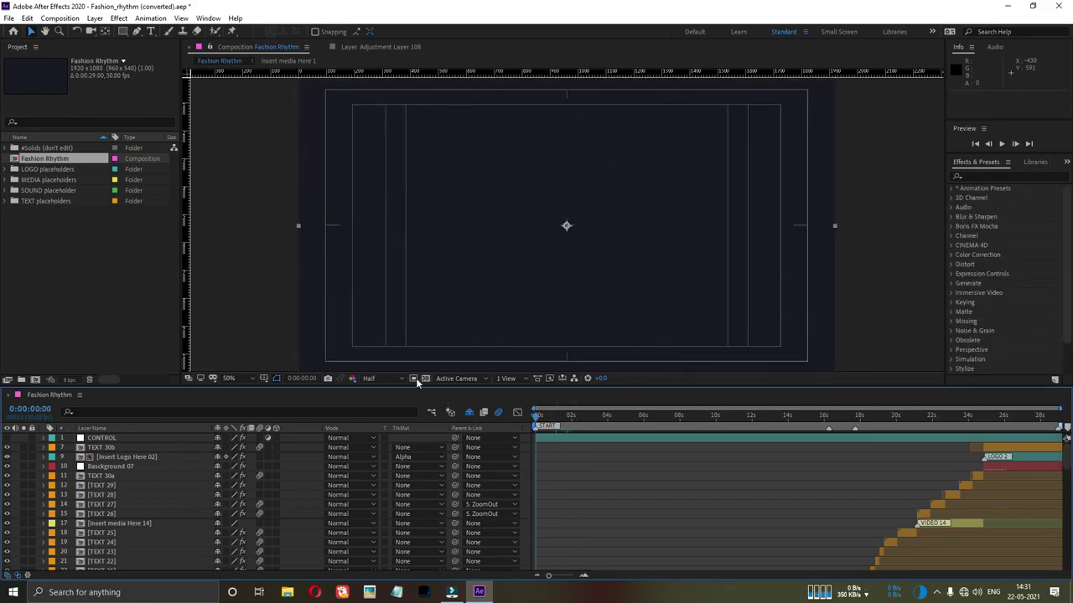
click(391, 378)
click(371, 441)
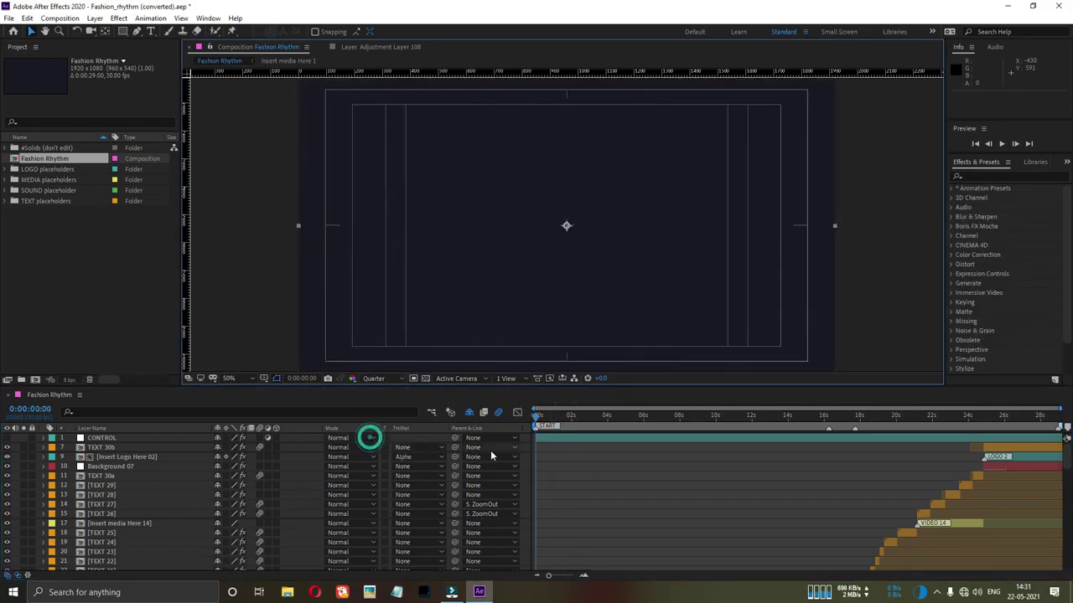
key(space)
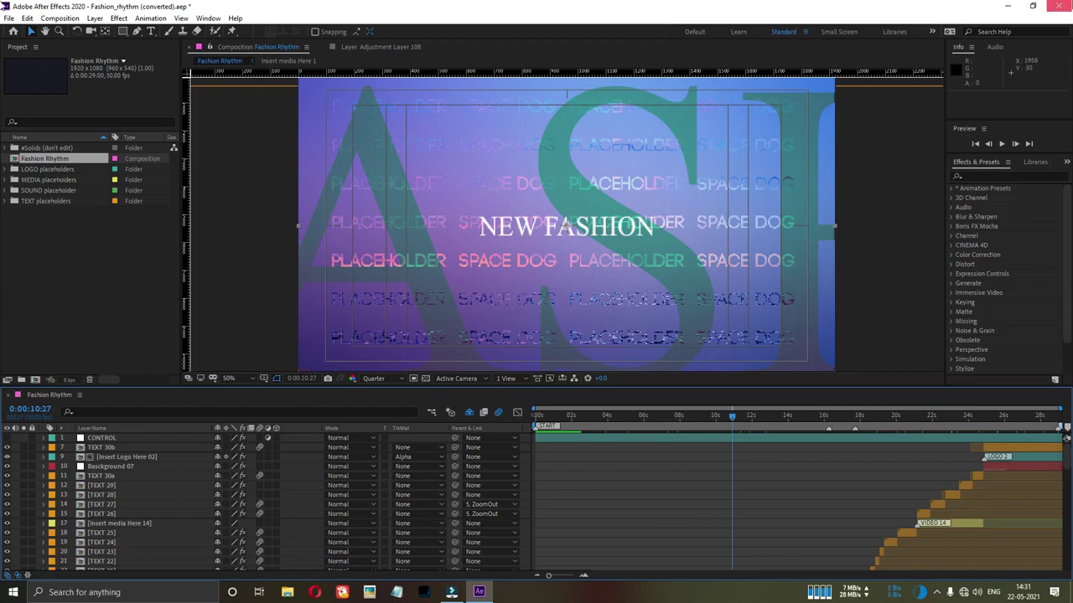
click(1057, 7)
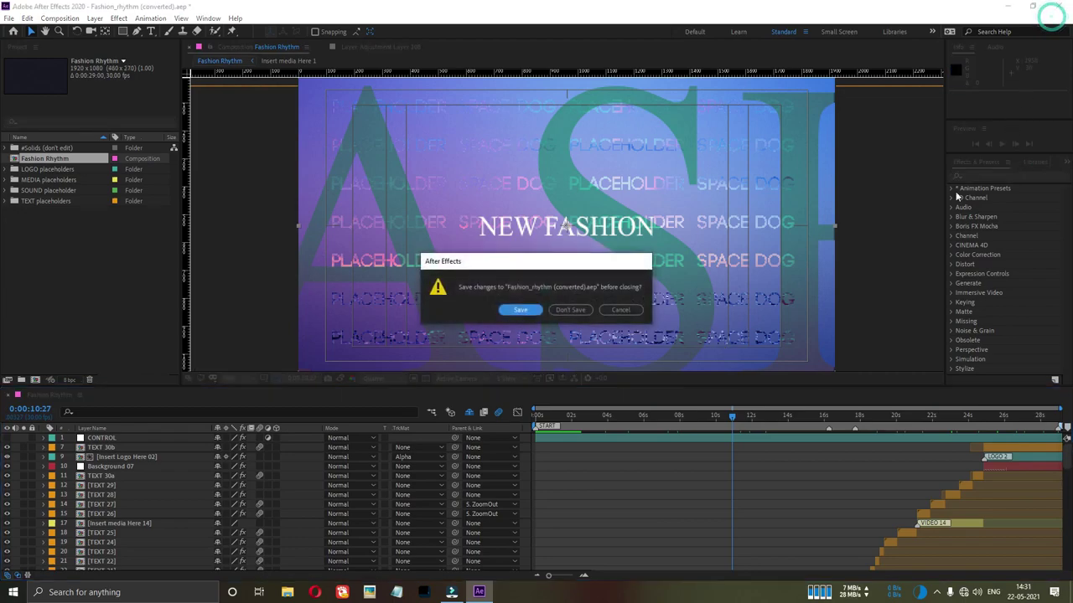
click(569, 311)
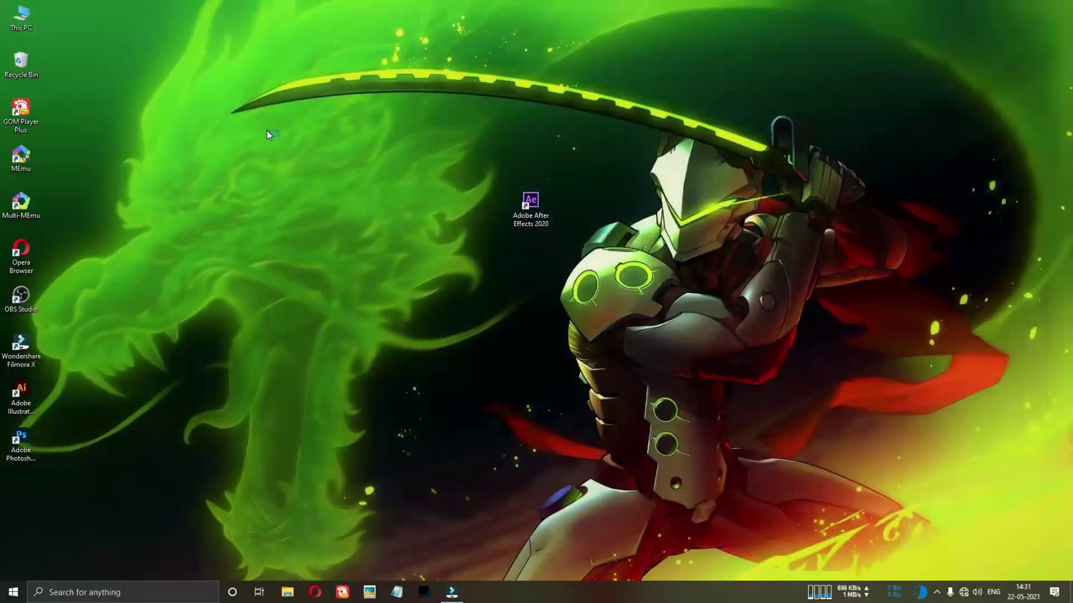
right_click(268, 134)
click(311, 186)
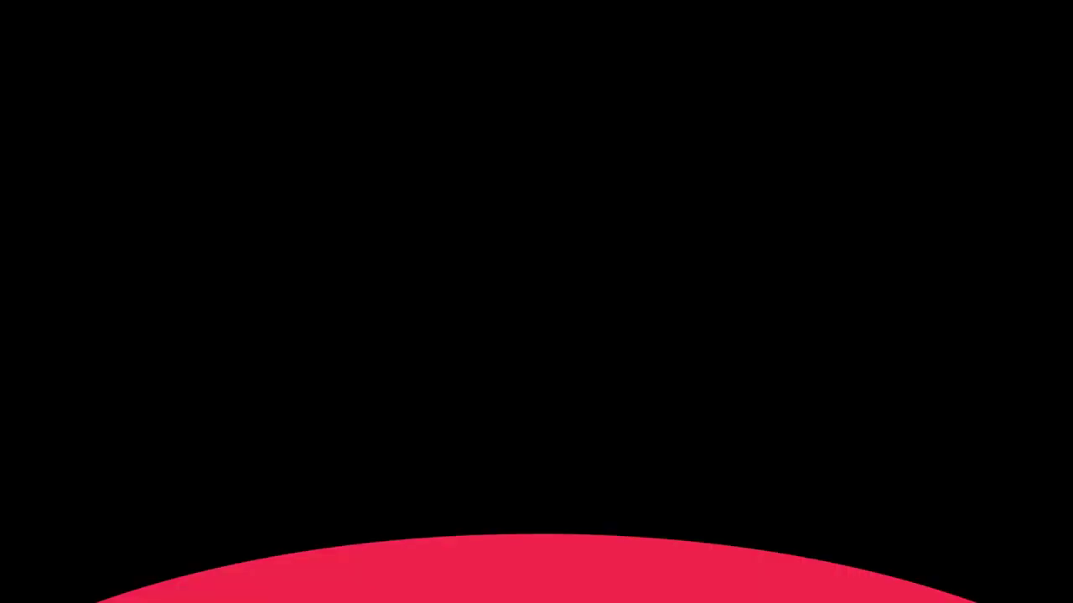